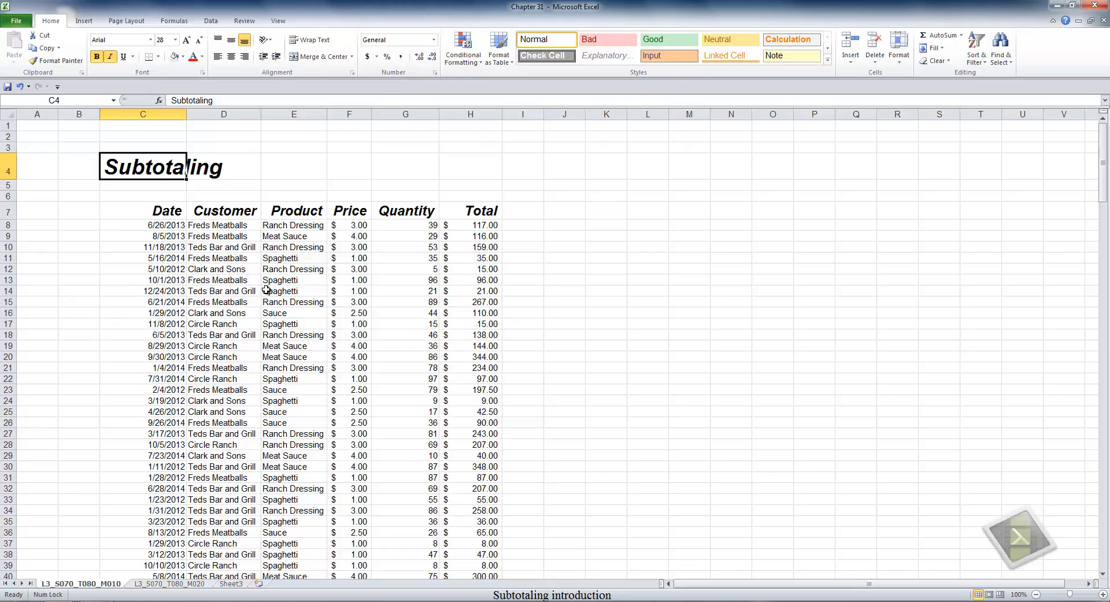
- Sort the sales list by Customer in ascending order
click(242, 296)
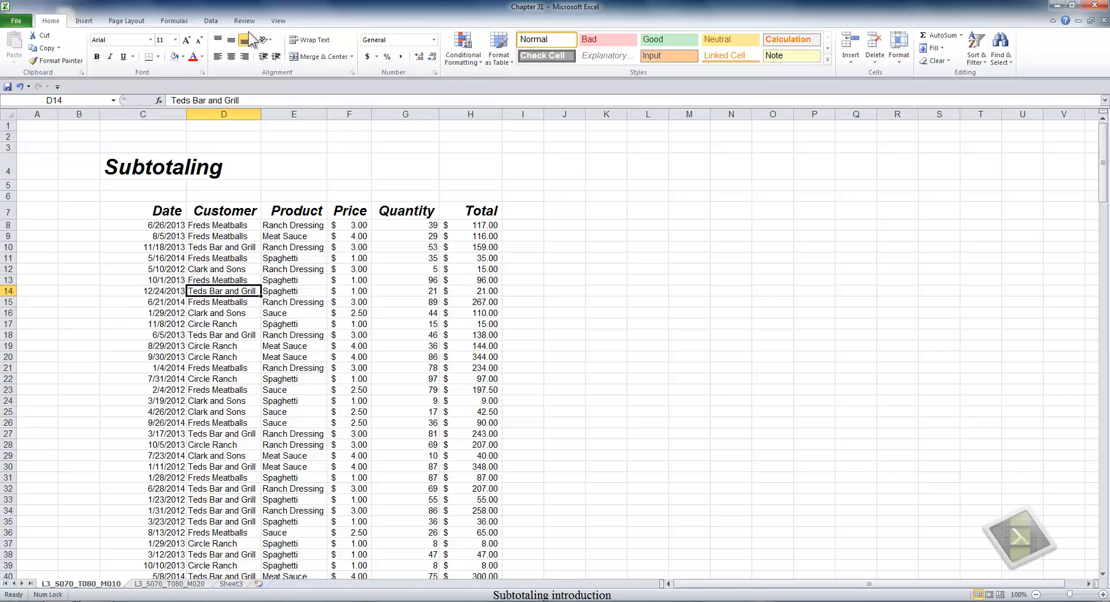
click(210, 20)
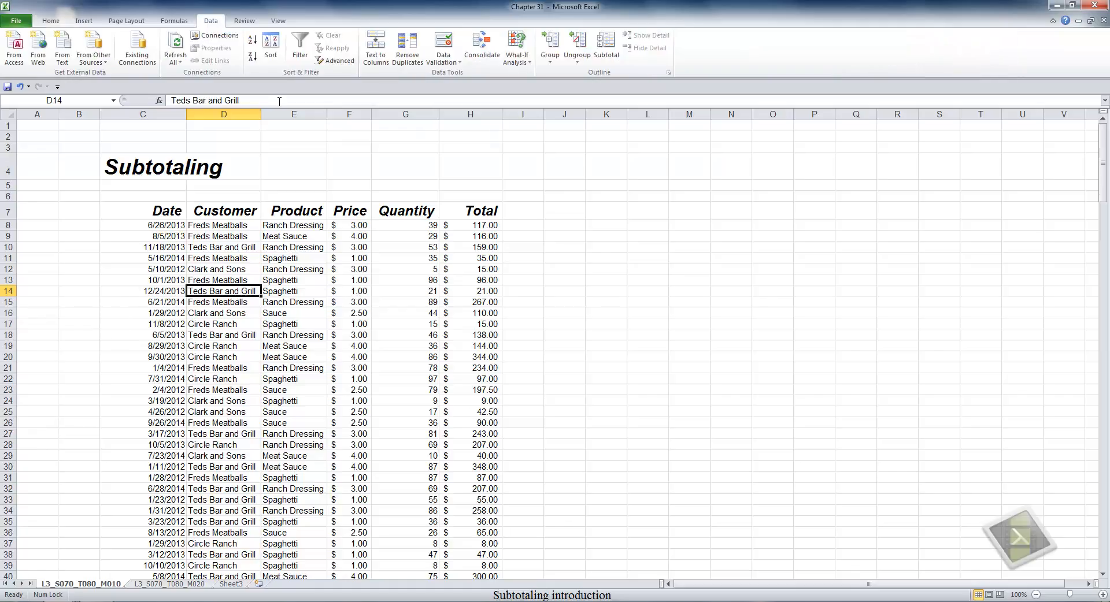
click(252, 39)
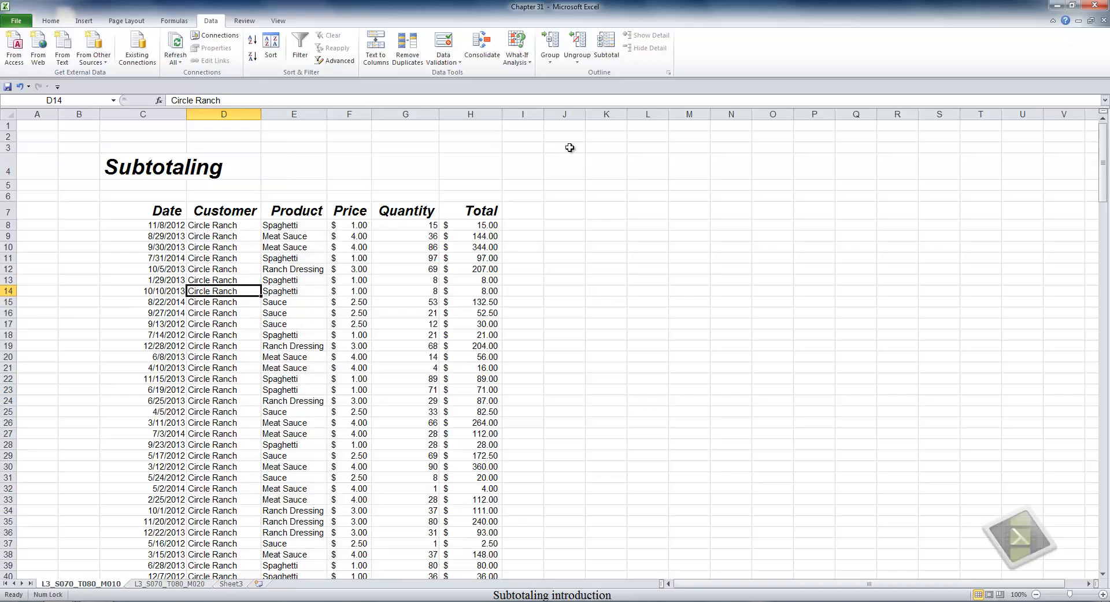
- Subtotal the list at each change in Customer, using Sum on the Quantity and Total columns
click(606, 43)
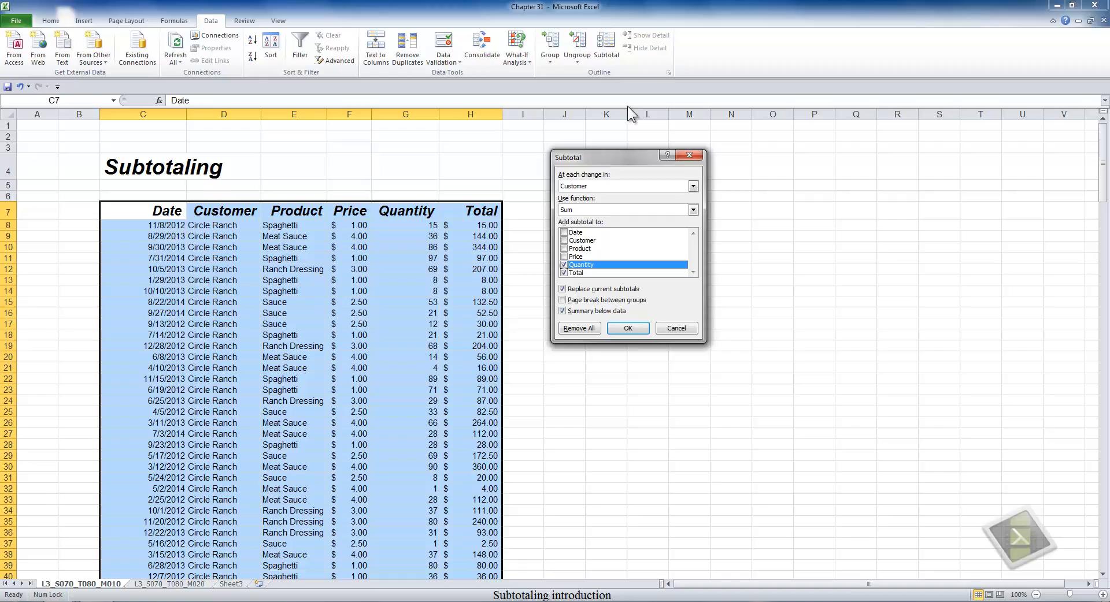
click(693, 186)
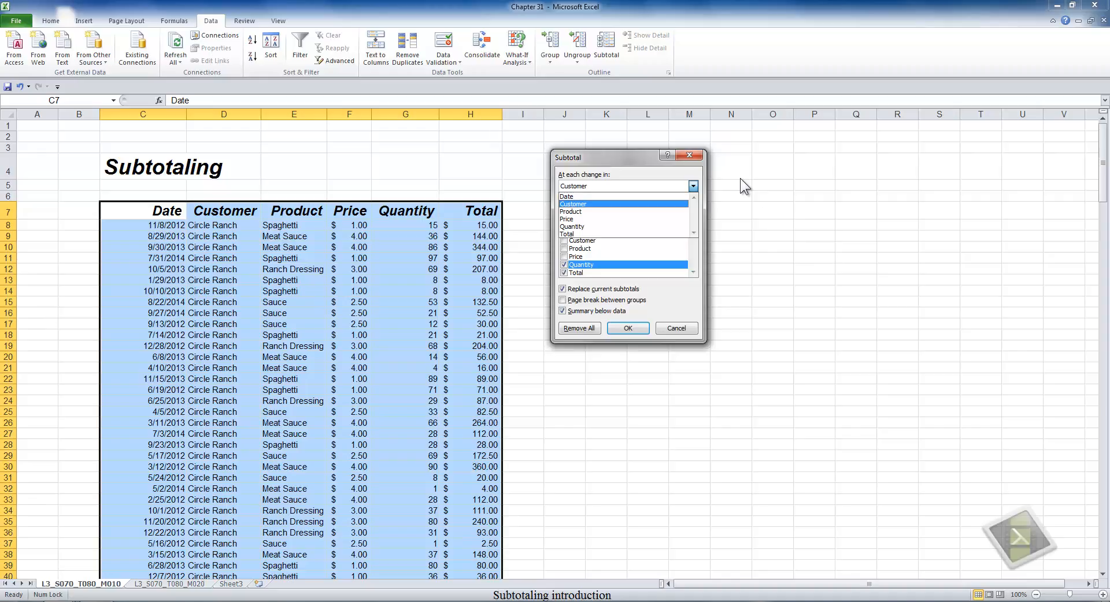
click(693, 186)
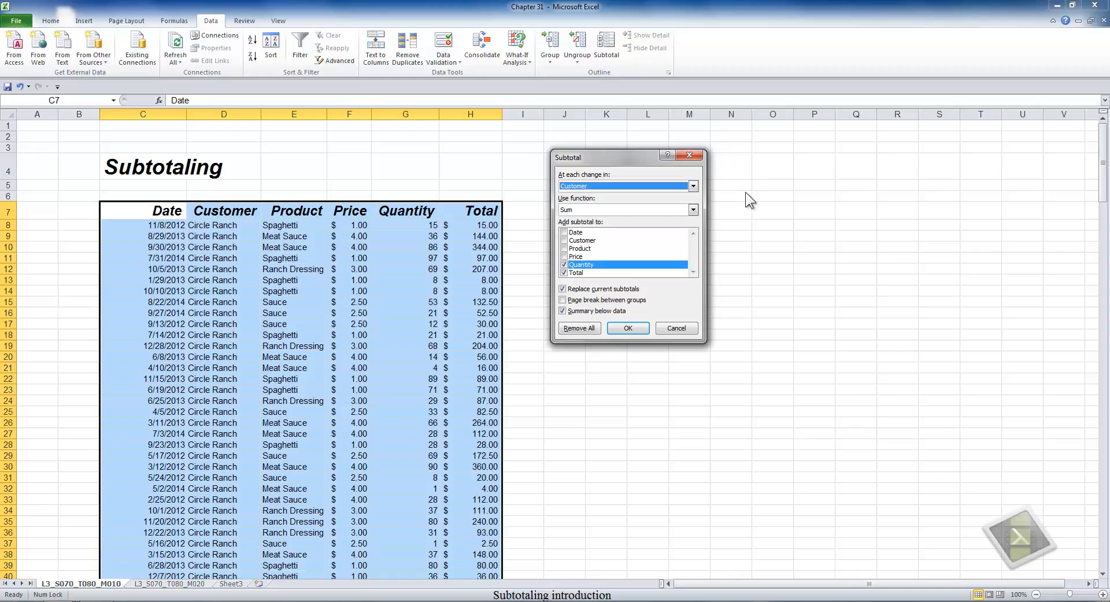
click(693, 211)
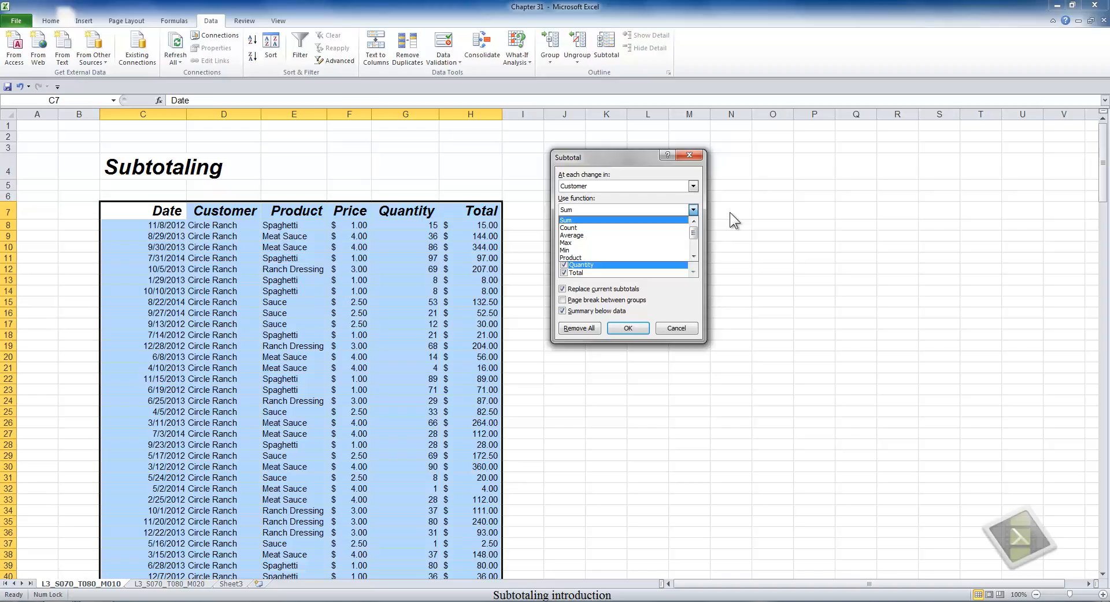
click(694, 210)
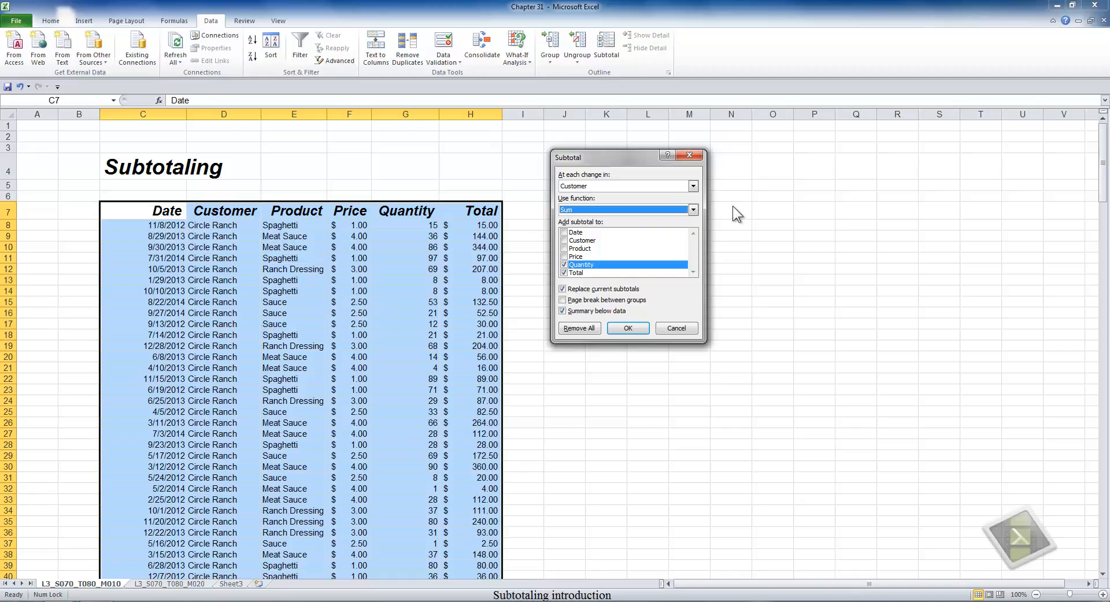
click(628, 328)
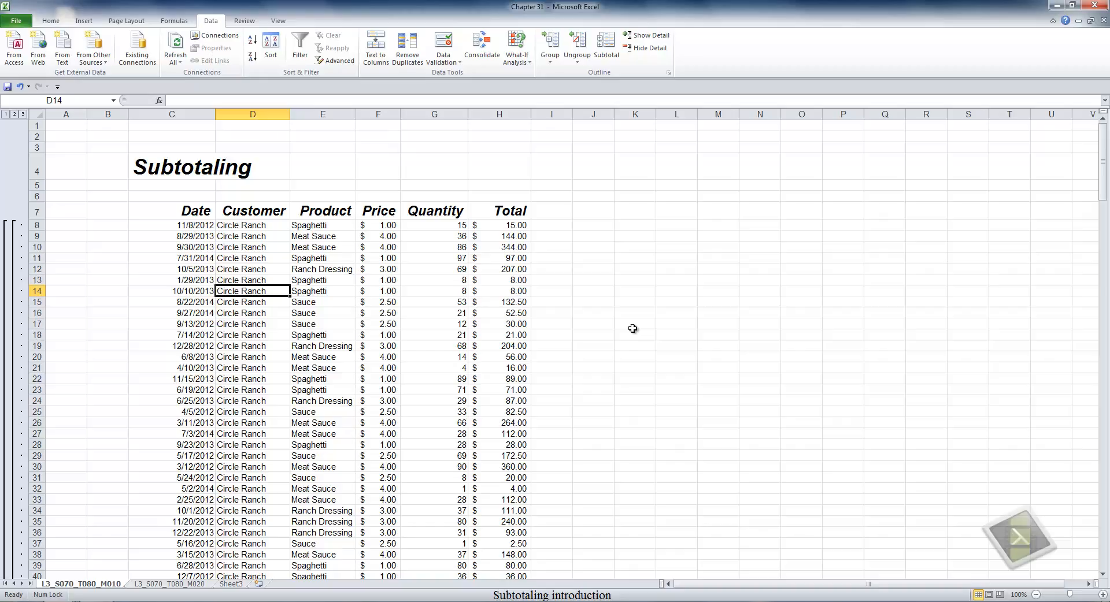
- Inspect the subtotal formulas for Quantity and Total in the Circle Ranch Total row
key(Page_Down)
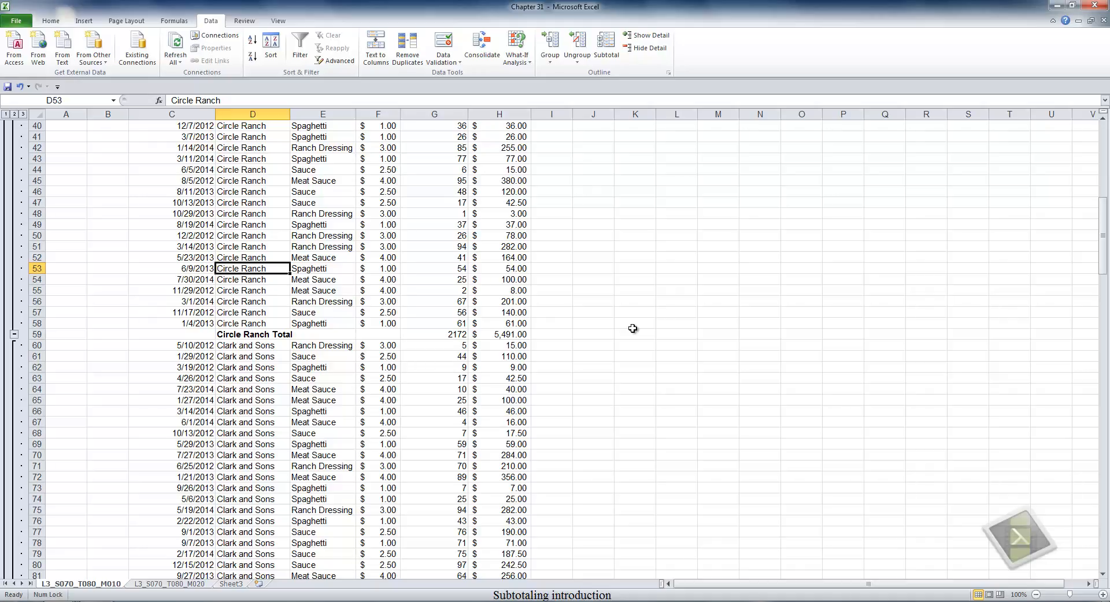
click(464, 334)
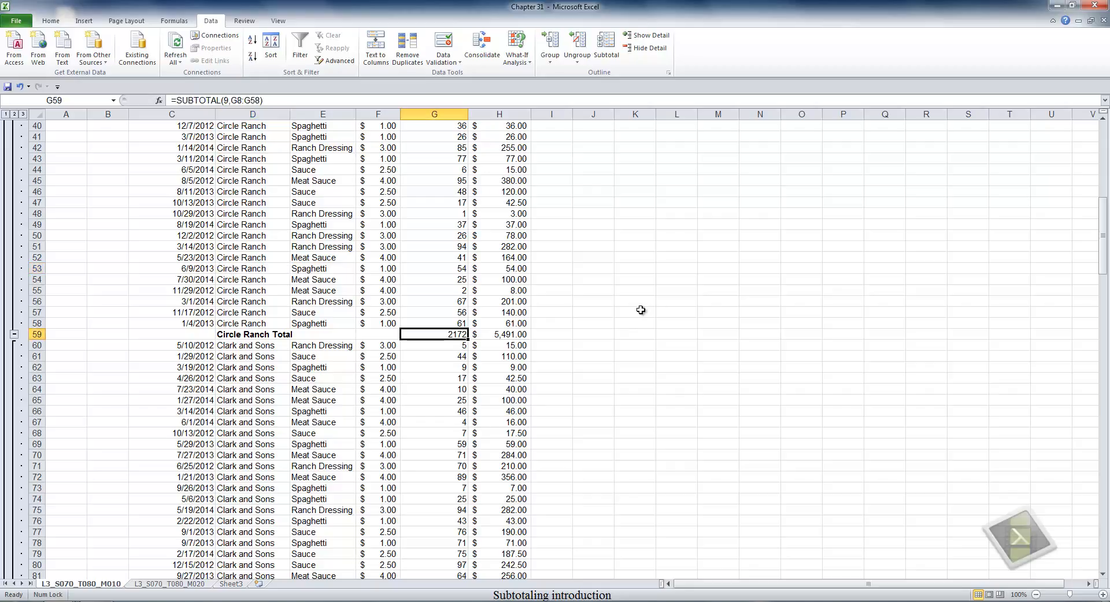
key(Right)
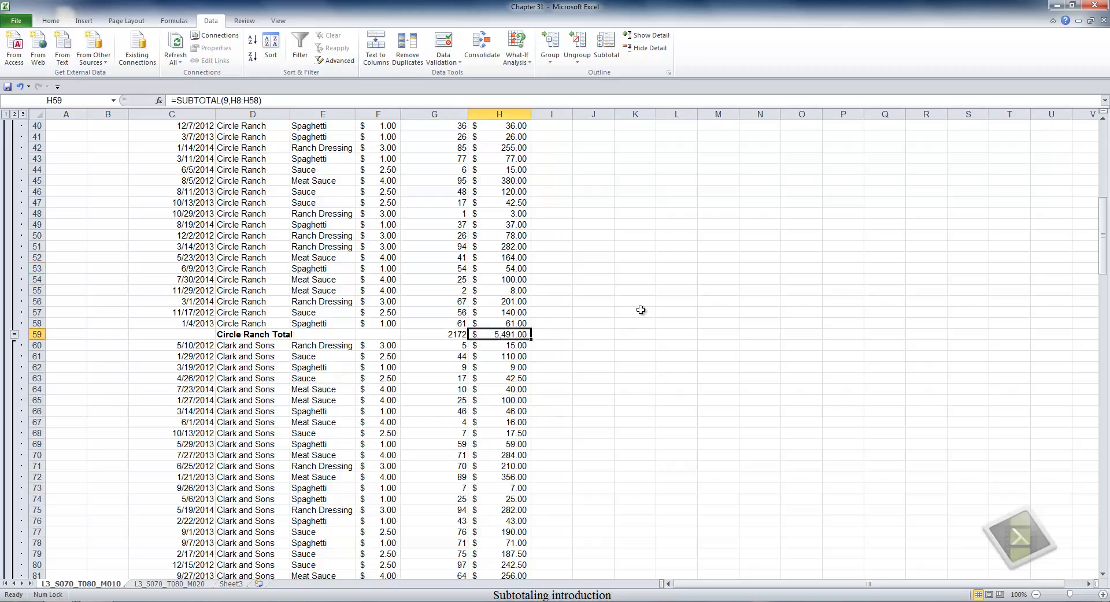
key(Page_Up)
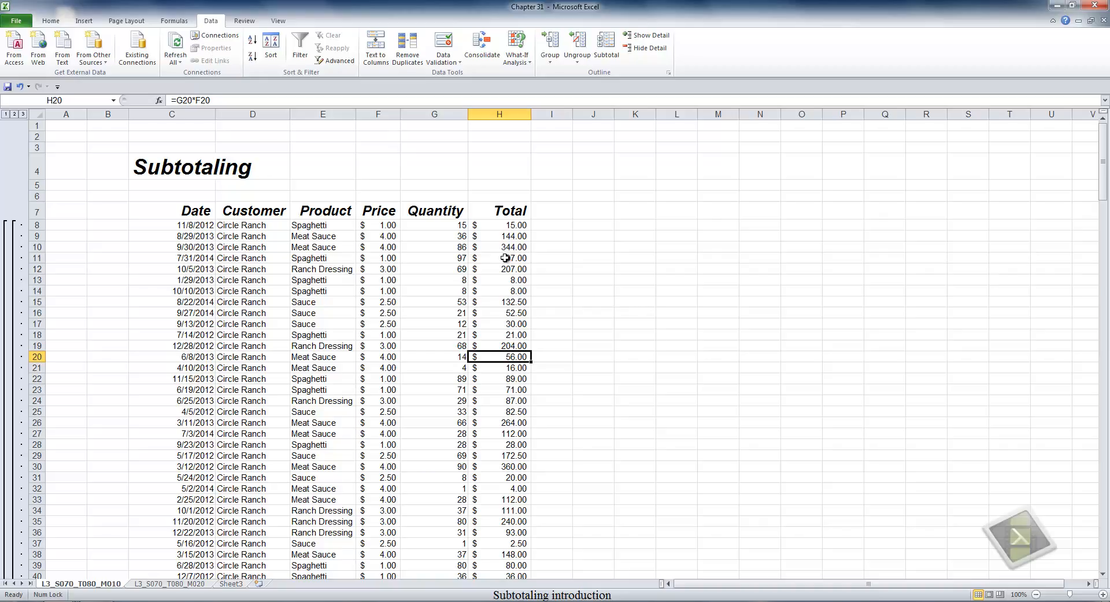
- Collapse the outline to the customer totals and expand the Circle Ranch group to review its detail rows
click(14, 115)
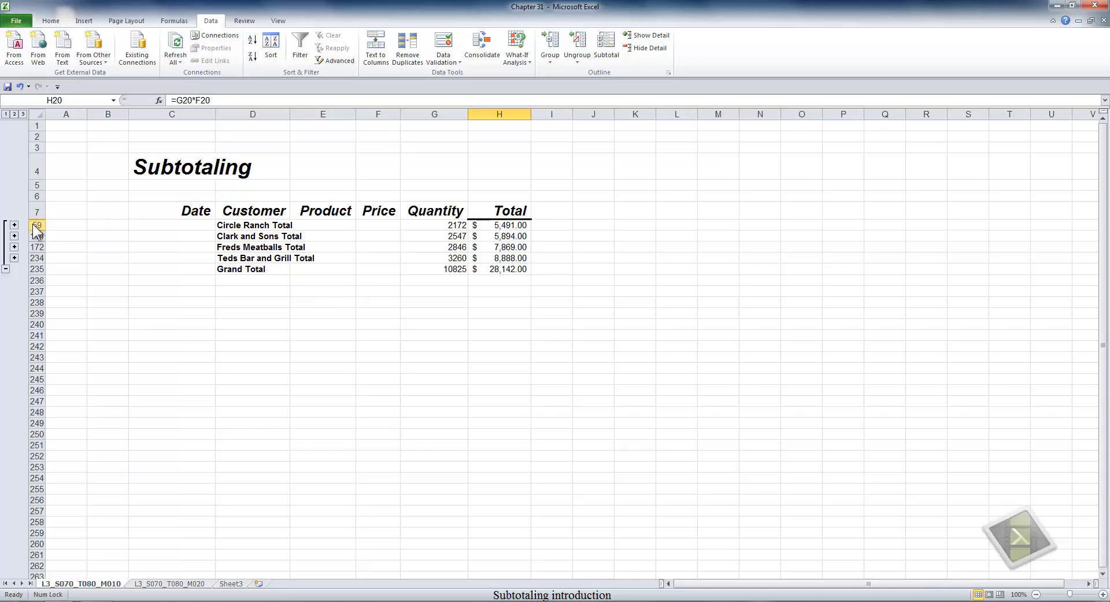
click(14, 225)
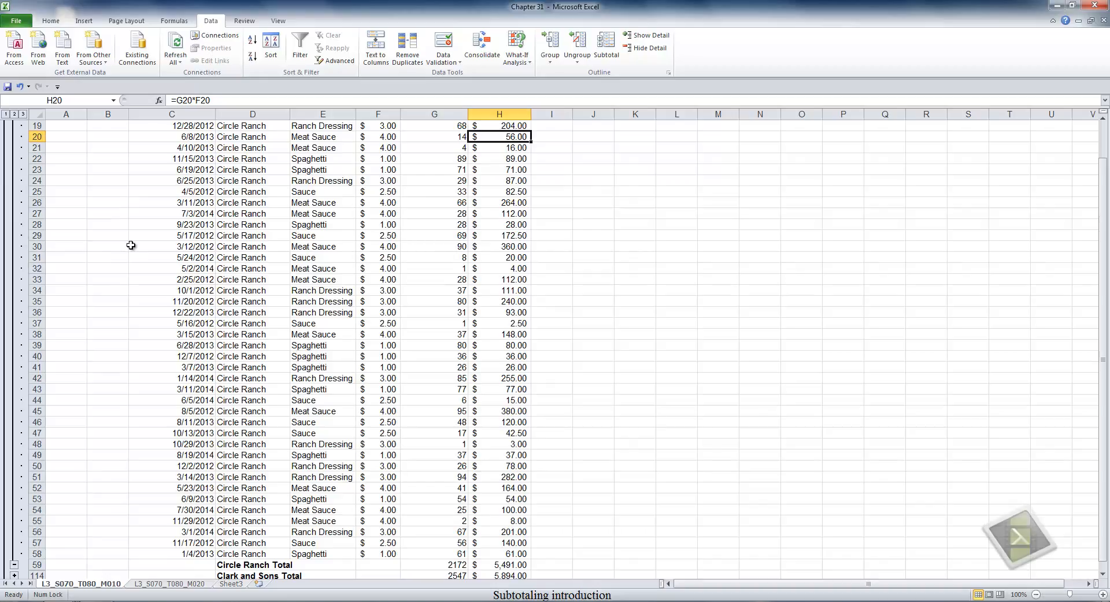
scroll(147, 266, down, 3)
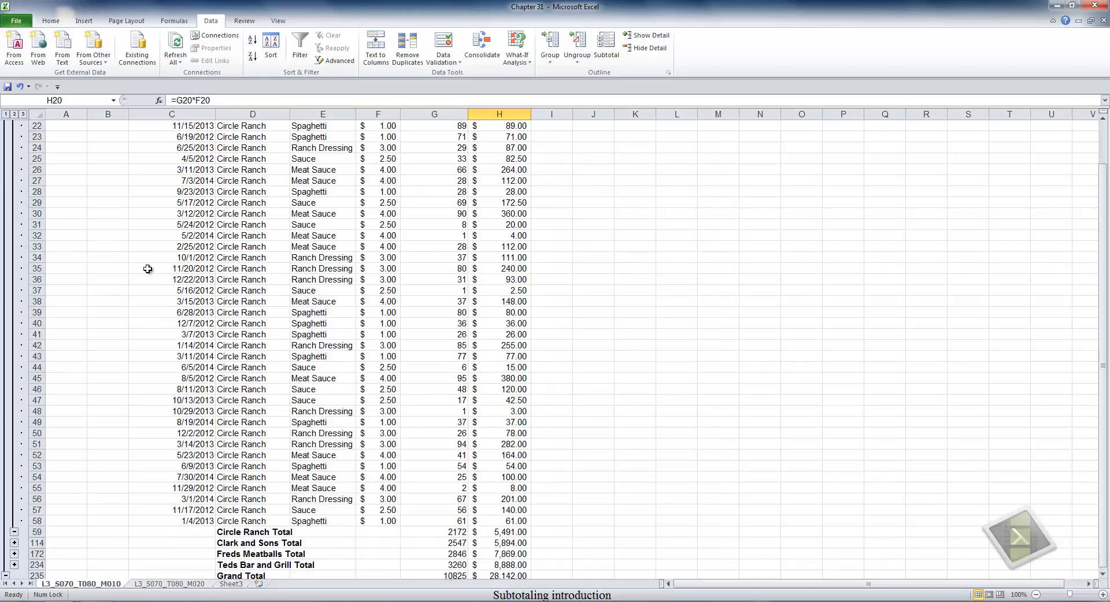
scroll(147, 273, down, 3)
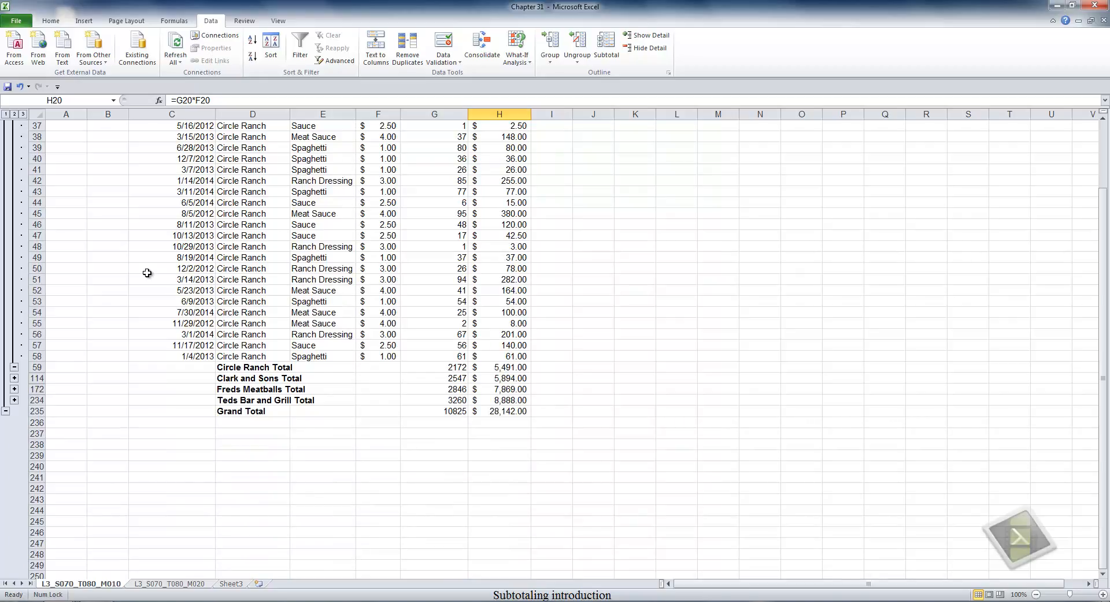
- Collapse the outline to the grand total only and redisplay all detail rows
click(6, 114)
scroll(106, 184, up, 3)
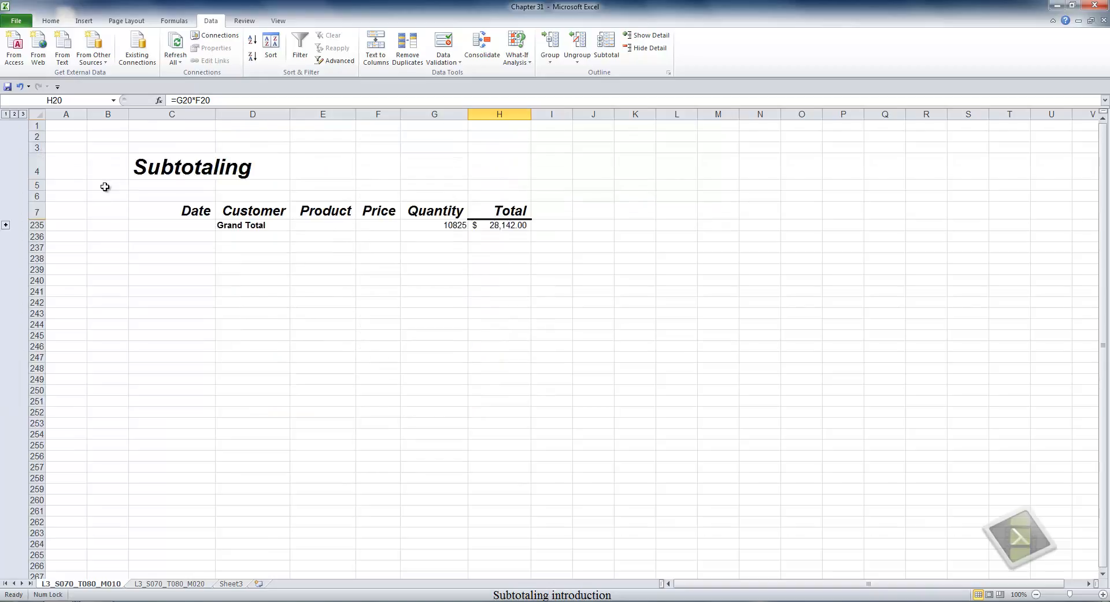
click(23, 114)
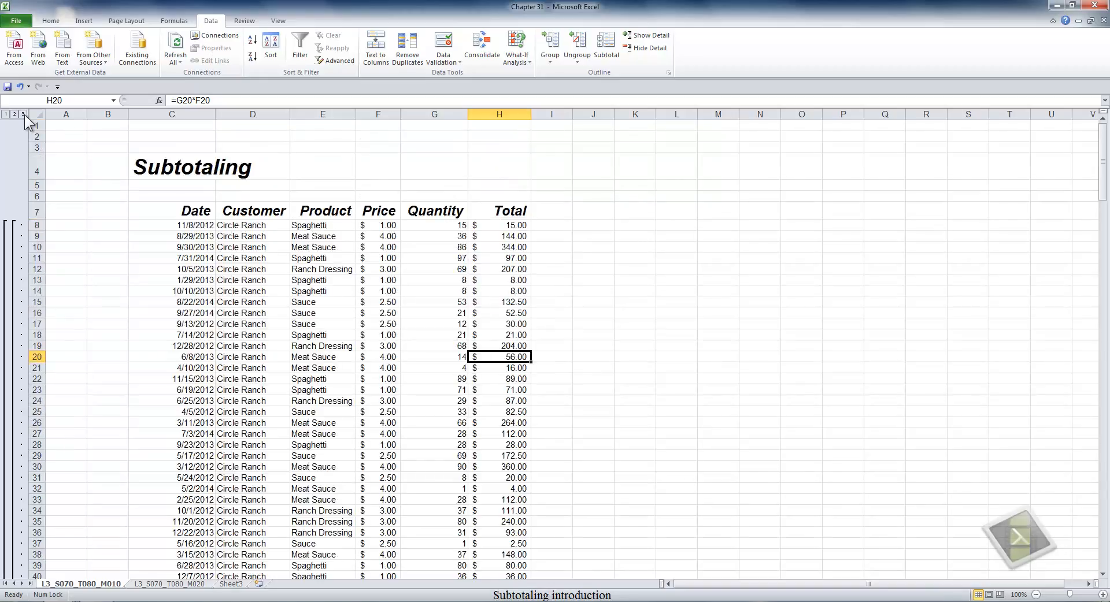
- Replace the subtotals with Sum of Quantity and Total at each change in Customer, adding a page break between groups
click(433, 268)
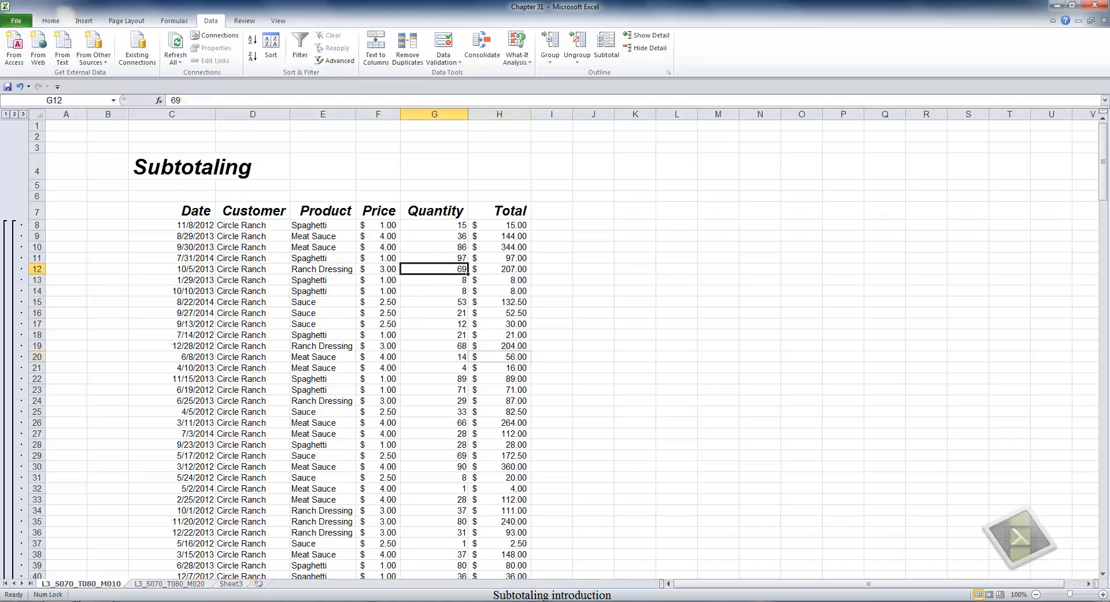
click(243, 259)
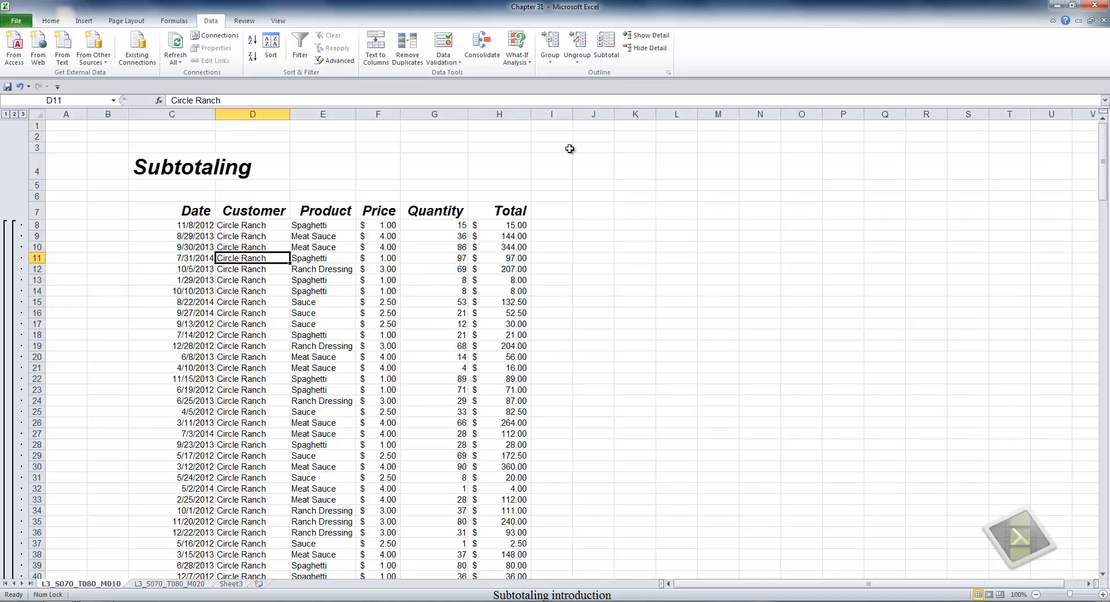
click(603, 50)
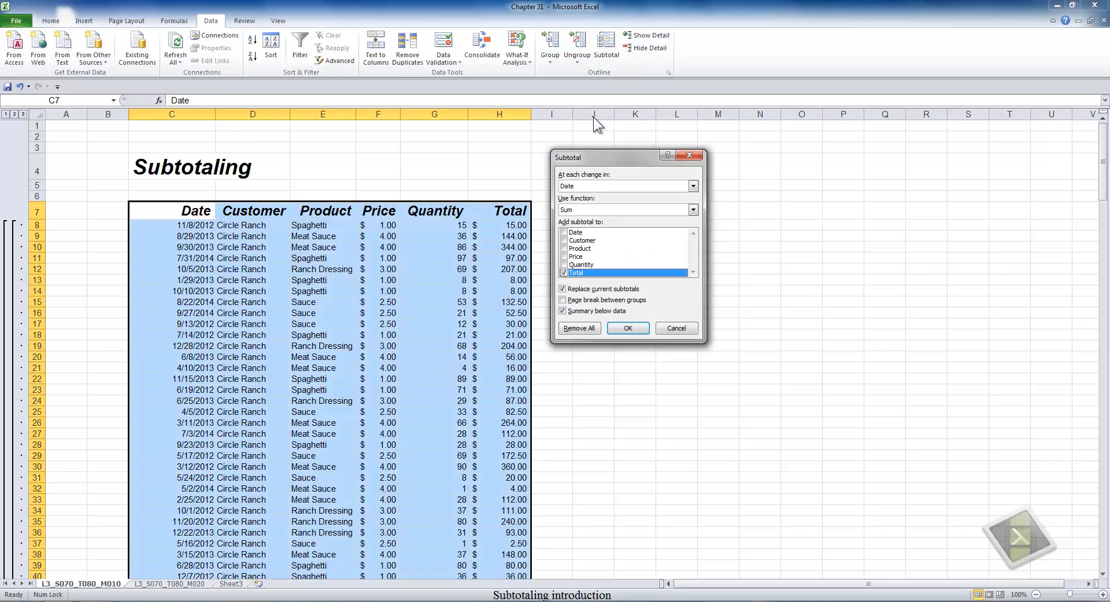
drag(609, 155, 632, 154)
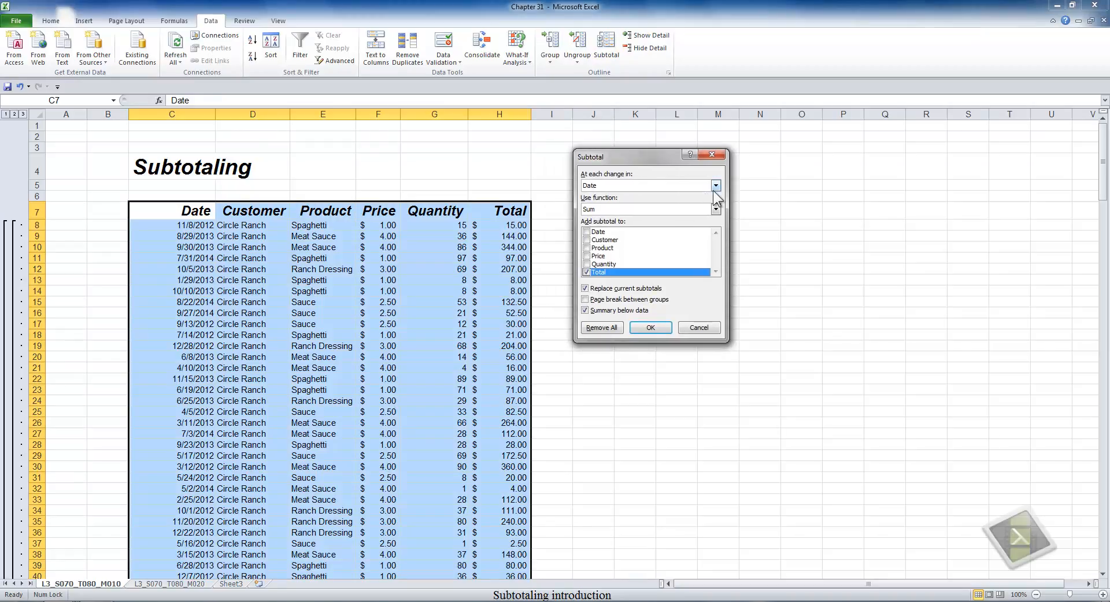
click(717, 186)
click(667, 203)
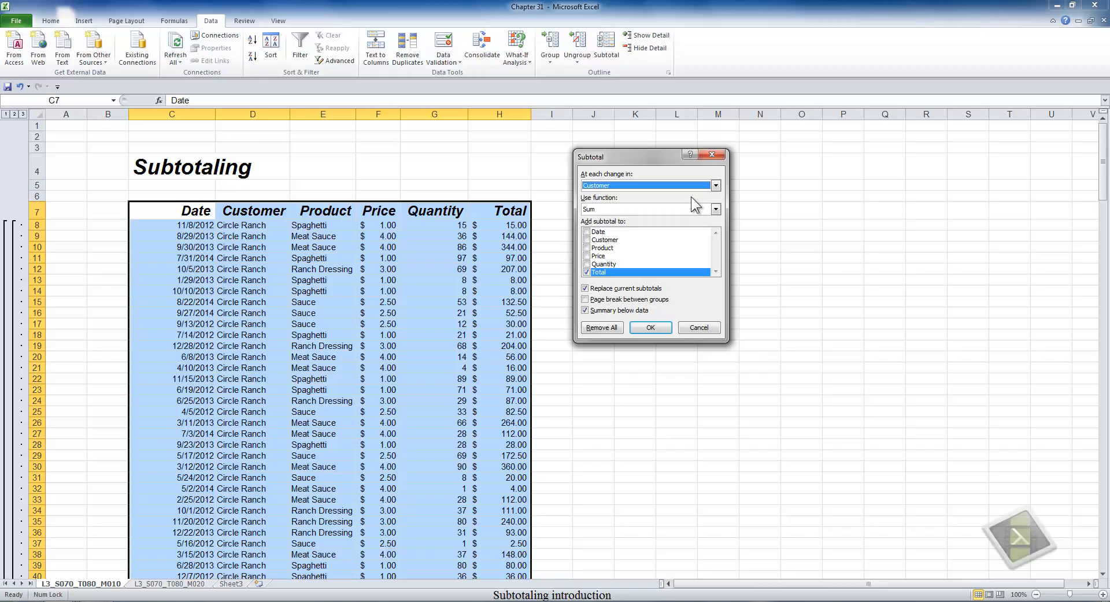
click(604, 264)
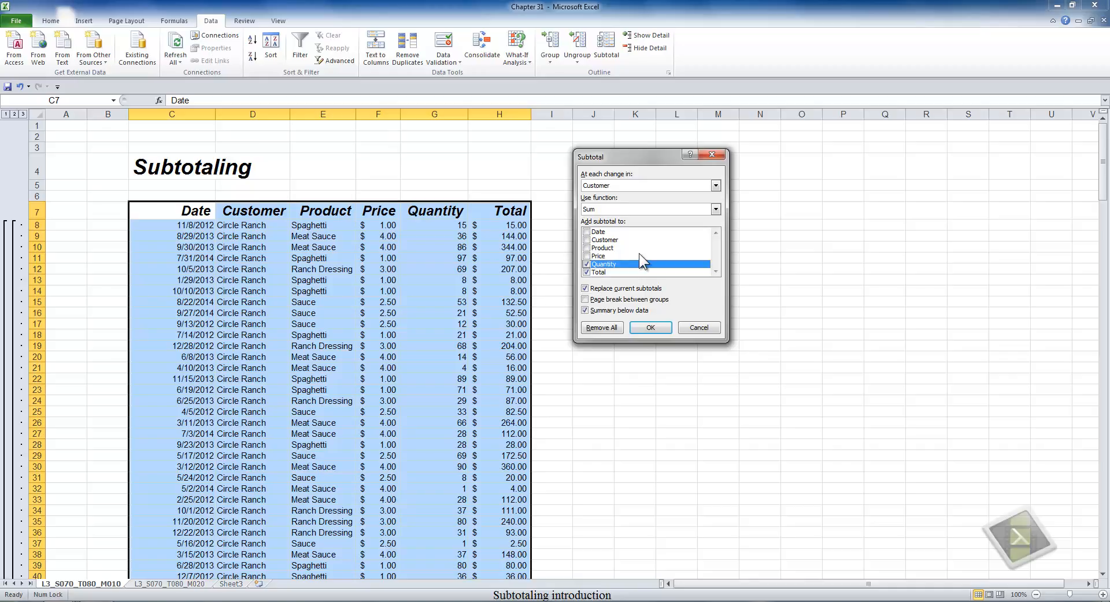
click(586, 299)
click(651, 327)
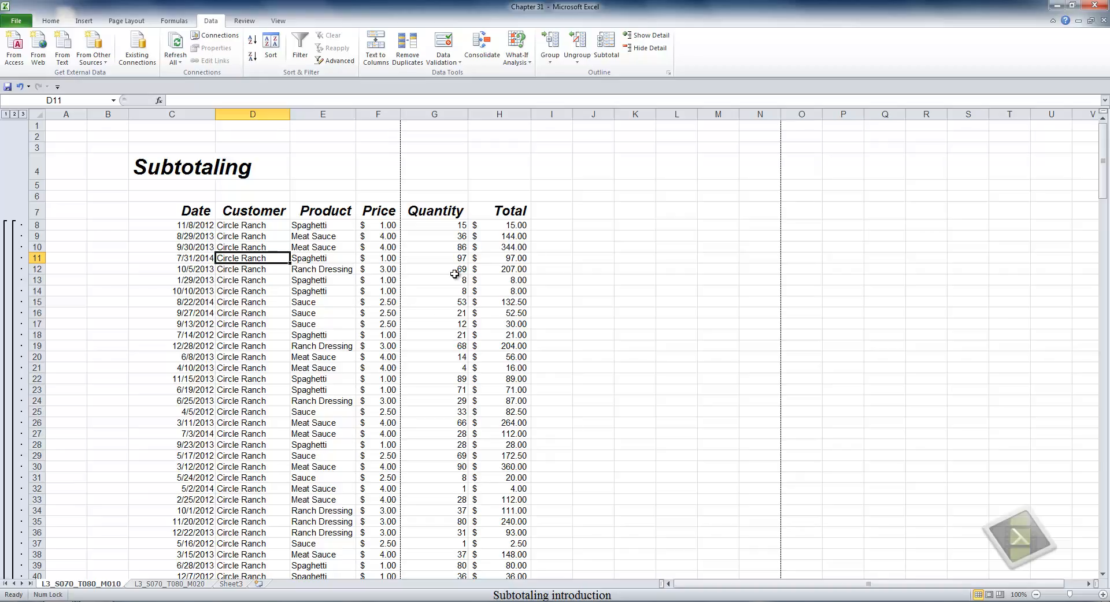
- Review the page breaks after each customer's subtotal row down the list
key(Page_Down)
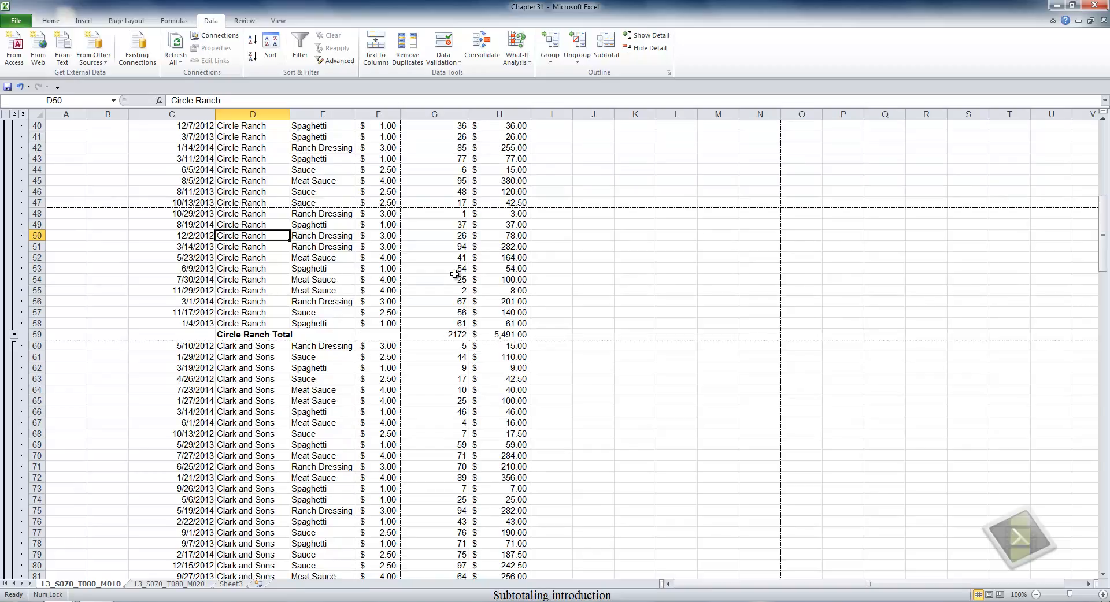
key(Page_Down)
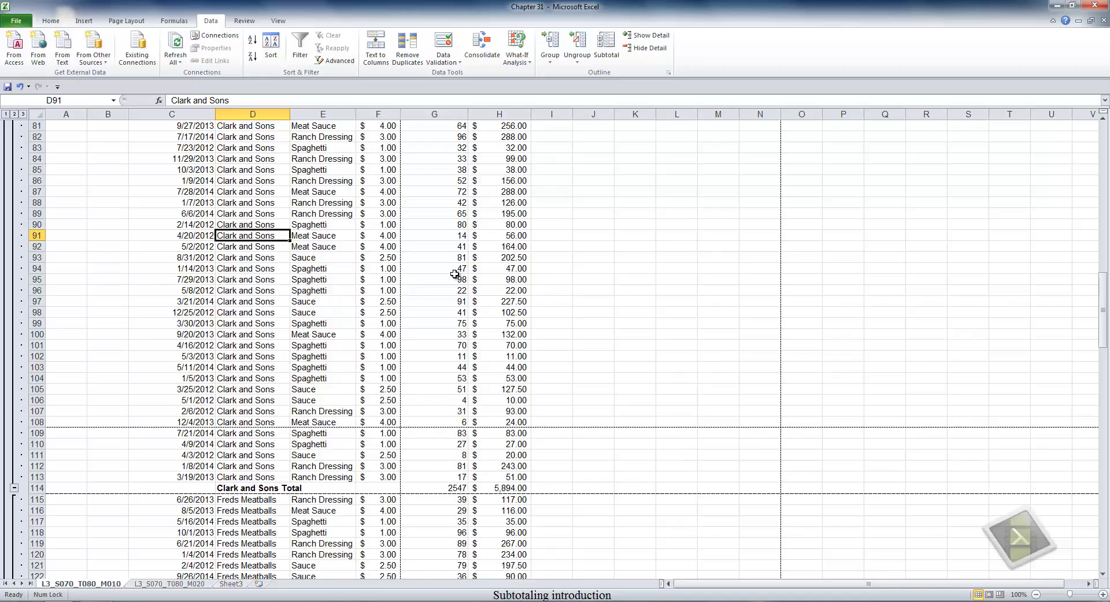
key(Page_Down)
key(Page_Down)
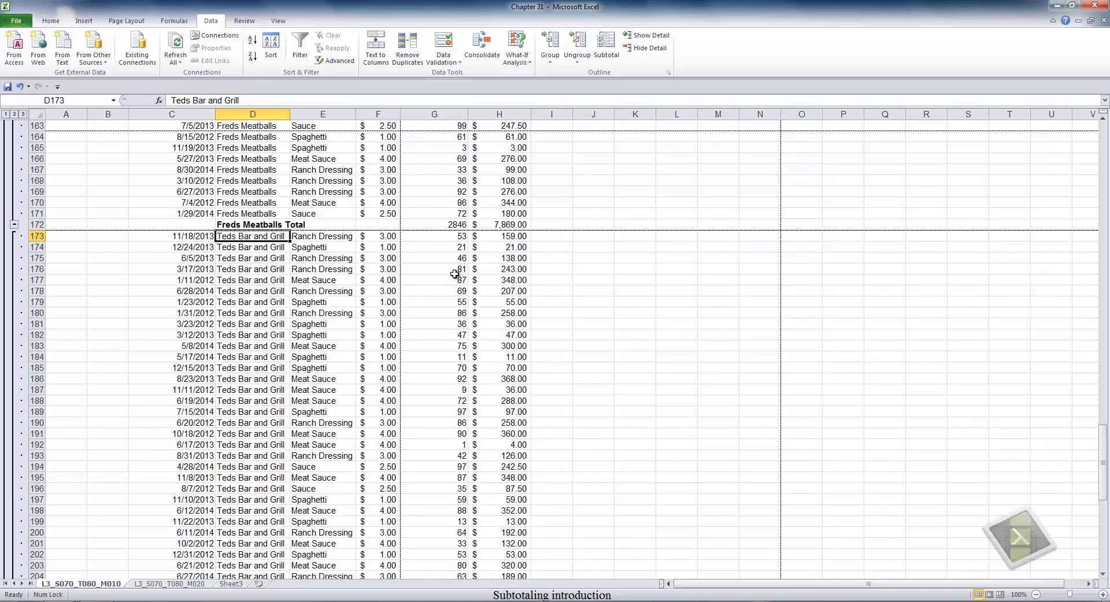
key(Page_Down)
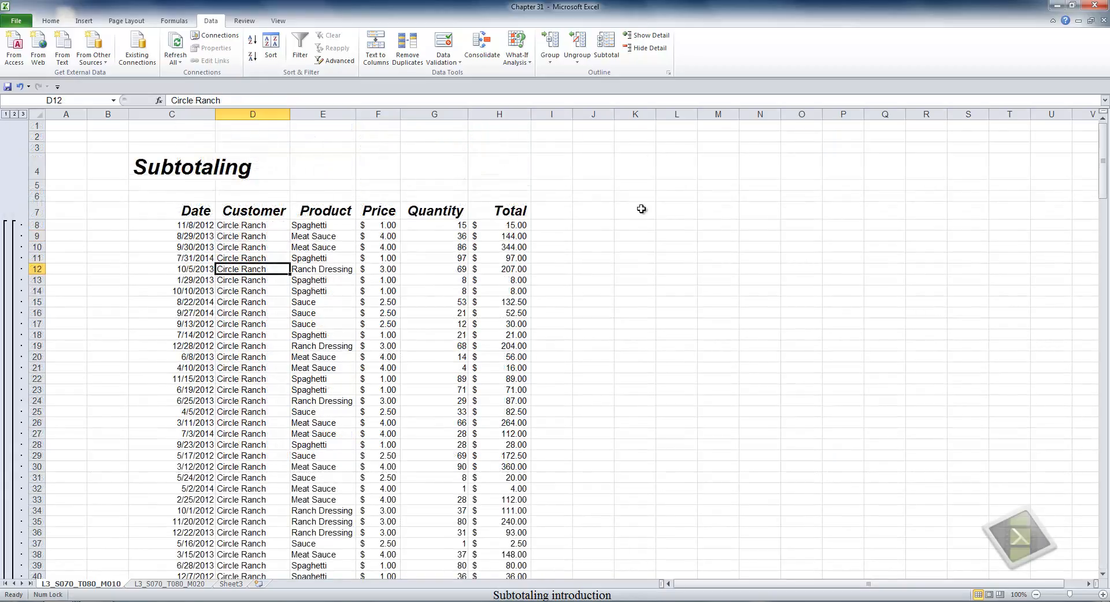
- Reapply the customer subtotals without page breaks between groups and with the summary rows above the data
click(605, 49)
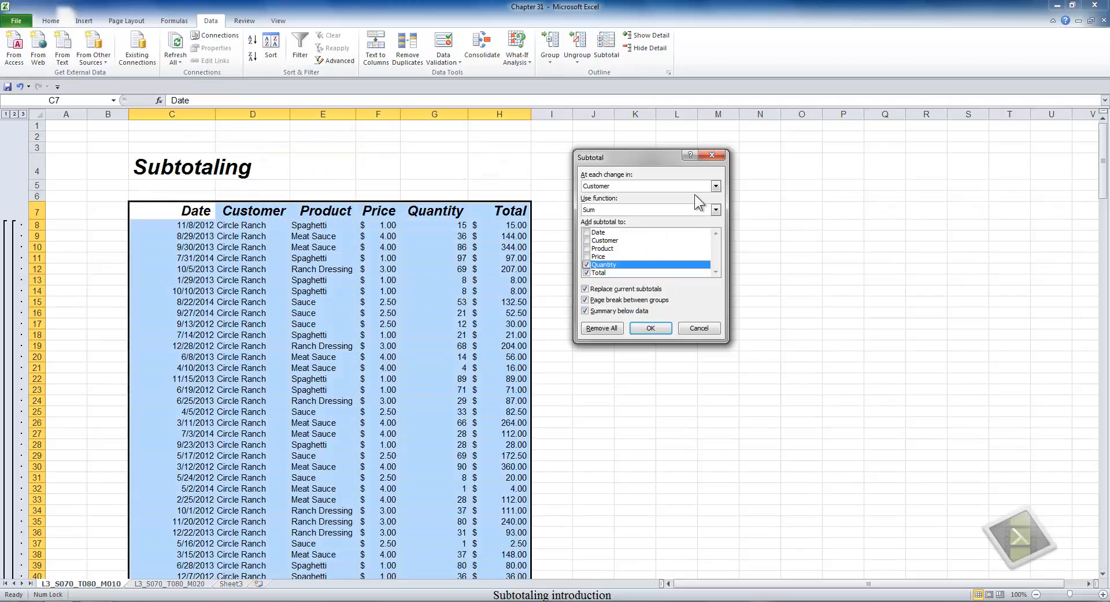
click(588, 302)
click(586, 311)
click(651, 328)
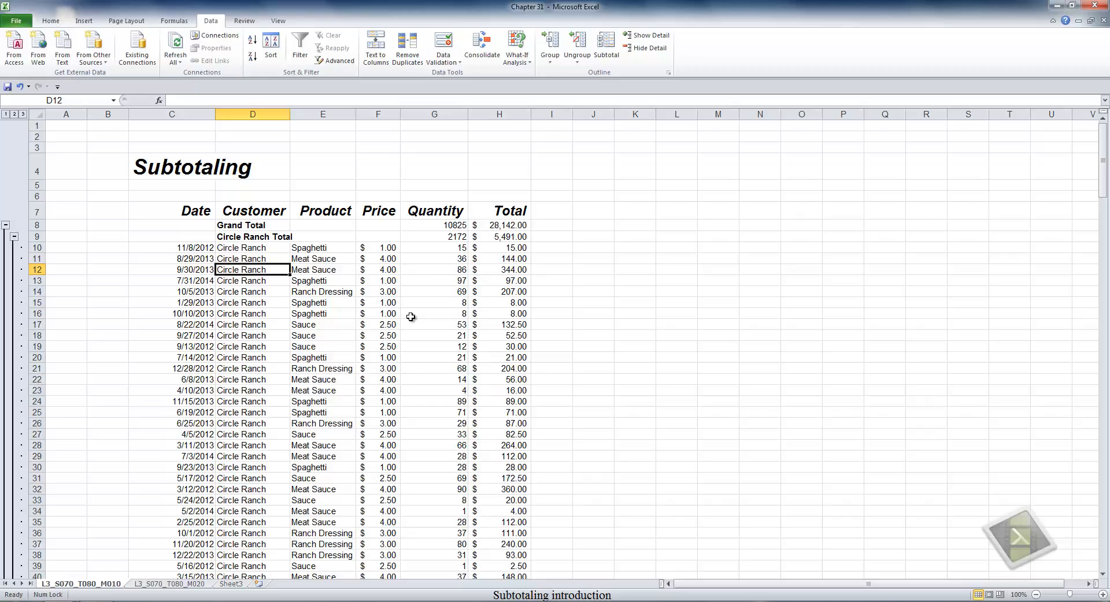
- Remove all subtotals from the sales list
click(608, 43)
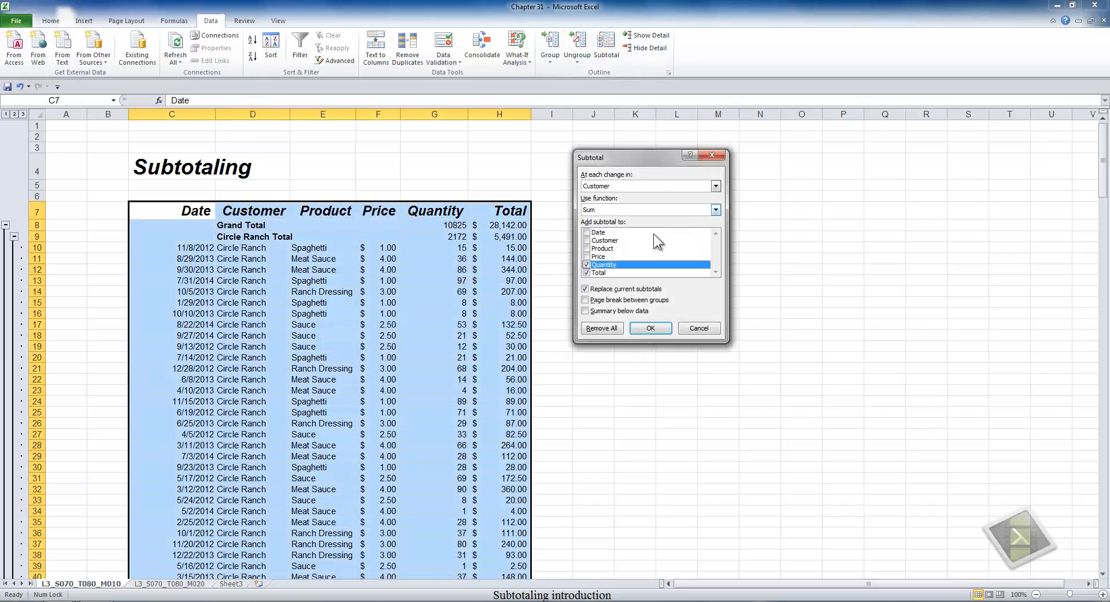
click(602, 328)
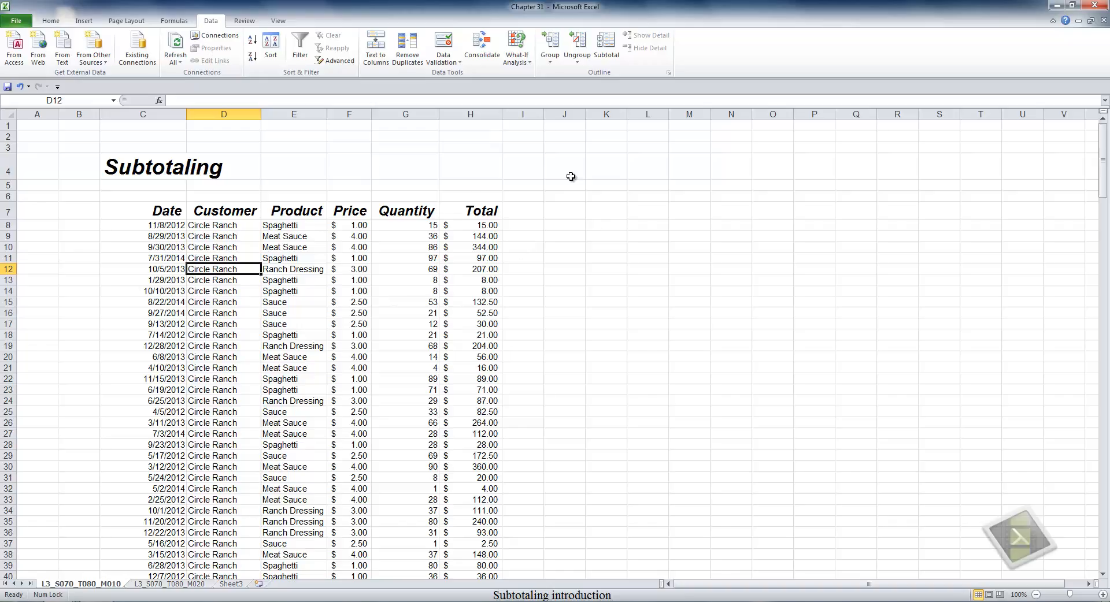
- Subtotal the list with Sum of Quantity and Total at each change in Customer, placing the summary rows below the data
click(603, 44)
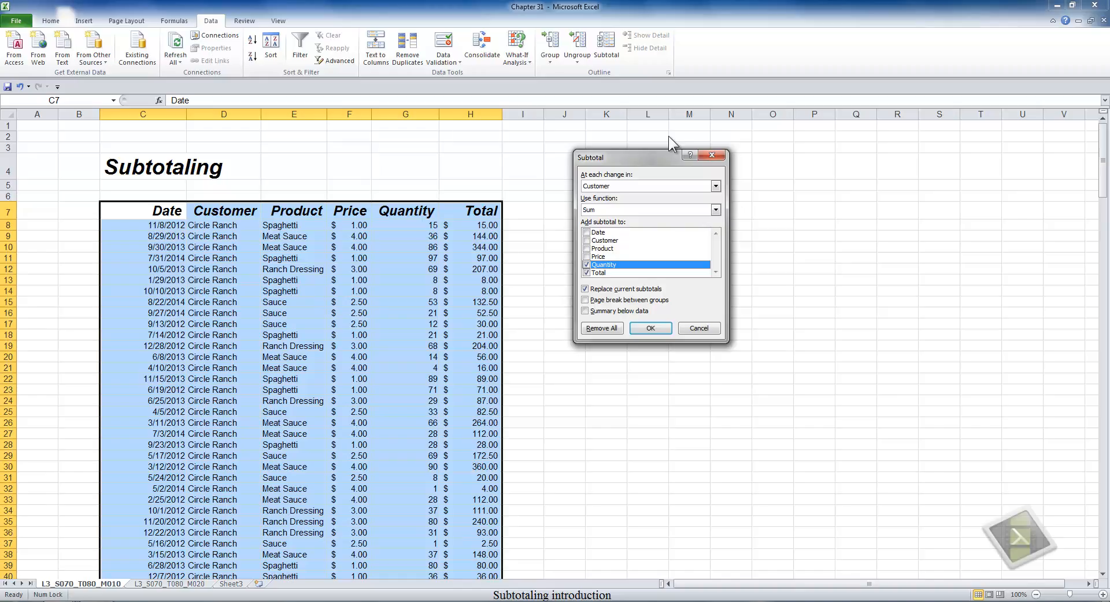
click(585, 312)
click(647, 327)
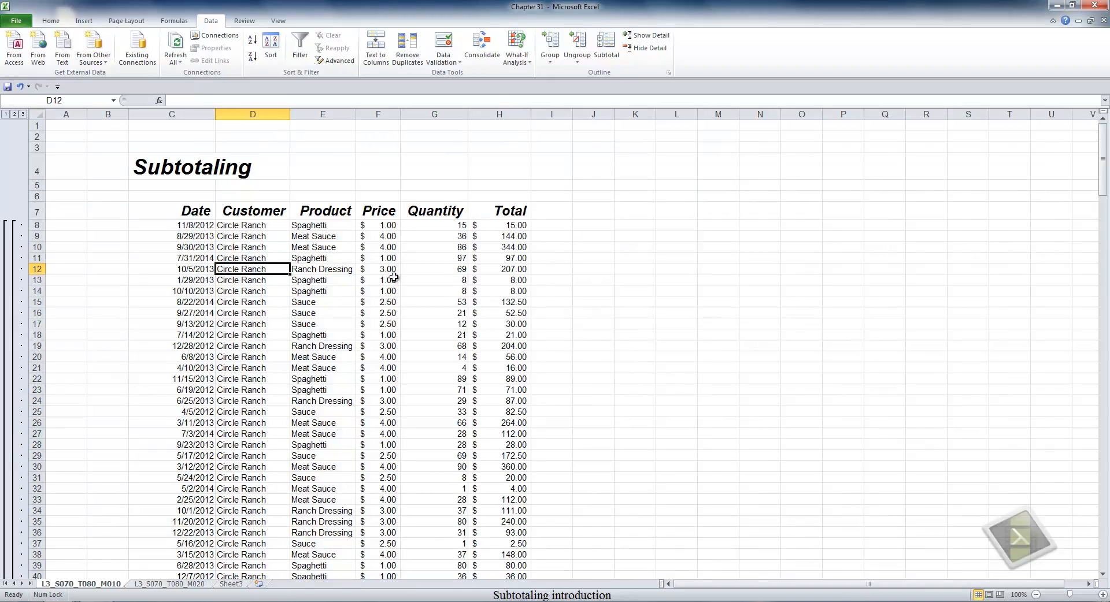
- Collapse the outline to the customer subtotals and sort the groups by Total in descending order, checking the detail rows
click(14, 115)
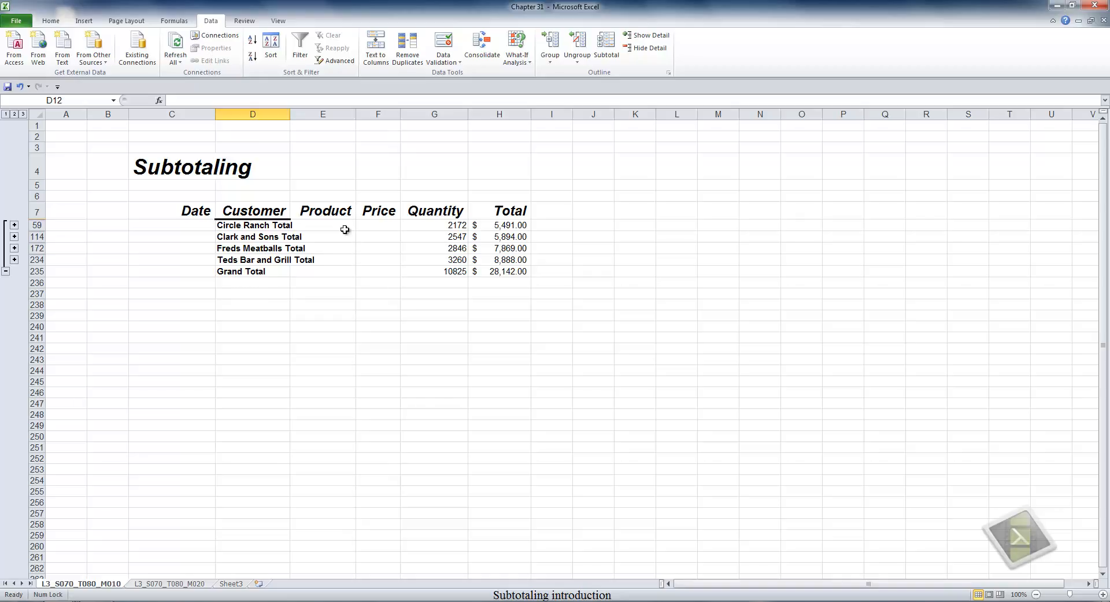
click(514, 239)
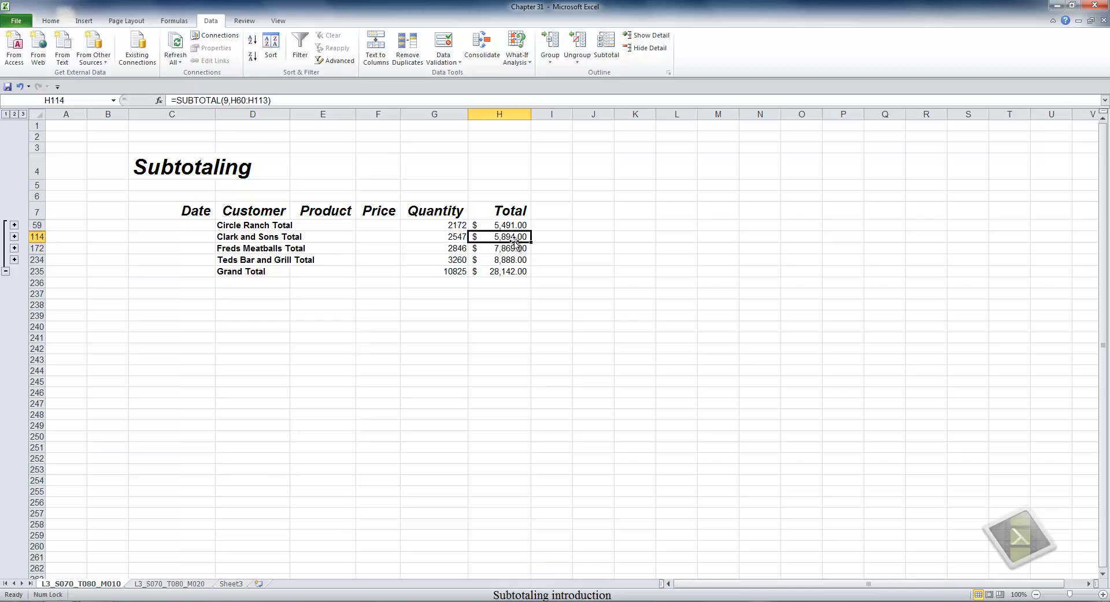
click(251, 56)
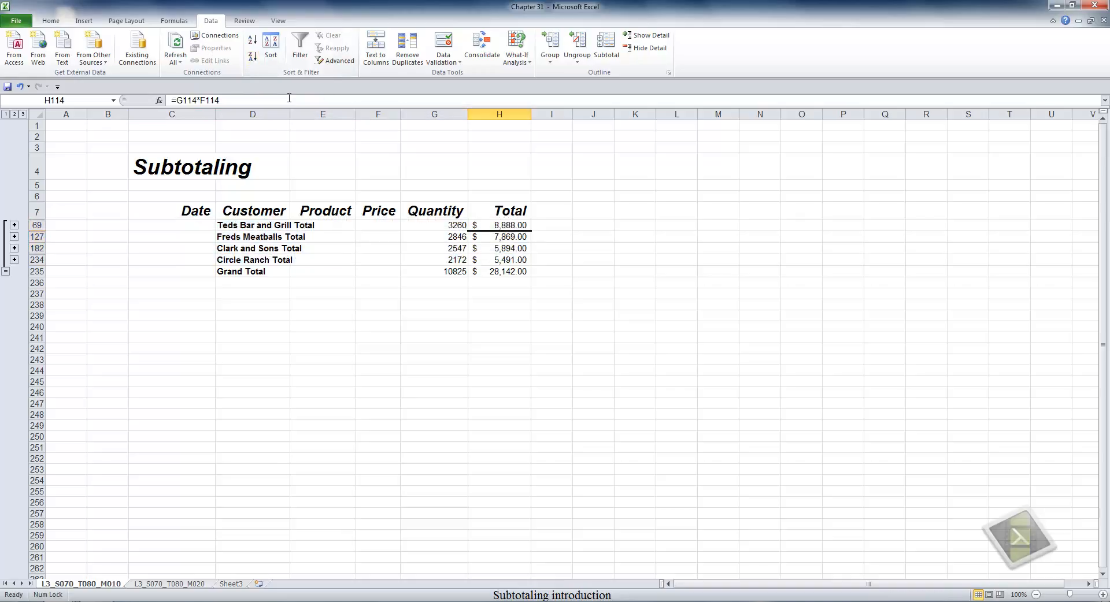
click(23, 113)
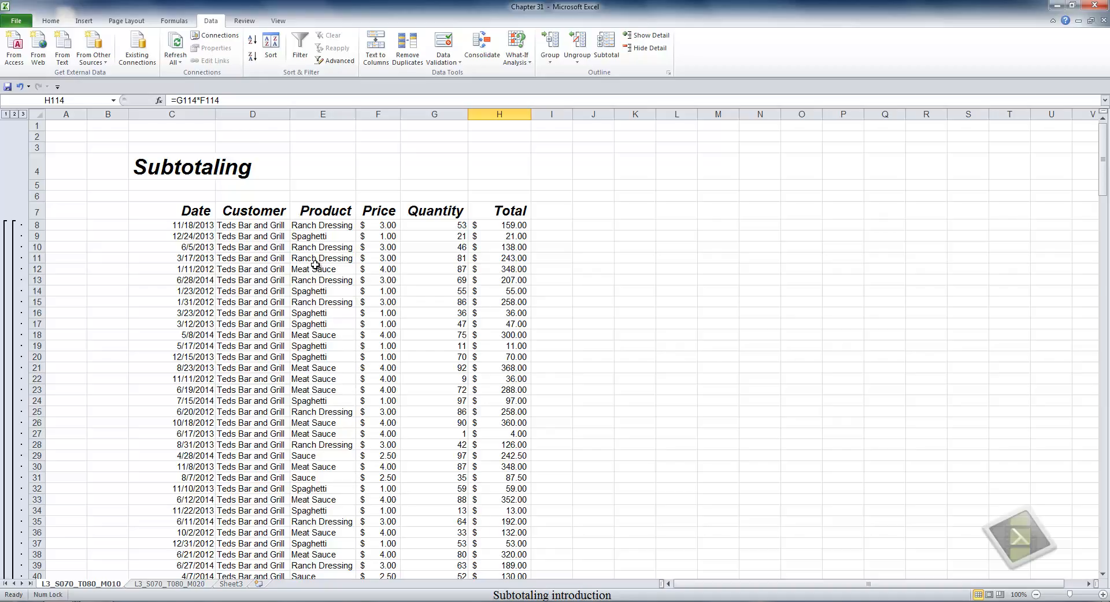
click(14, 114)
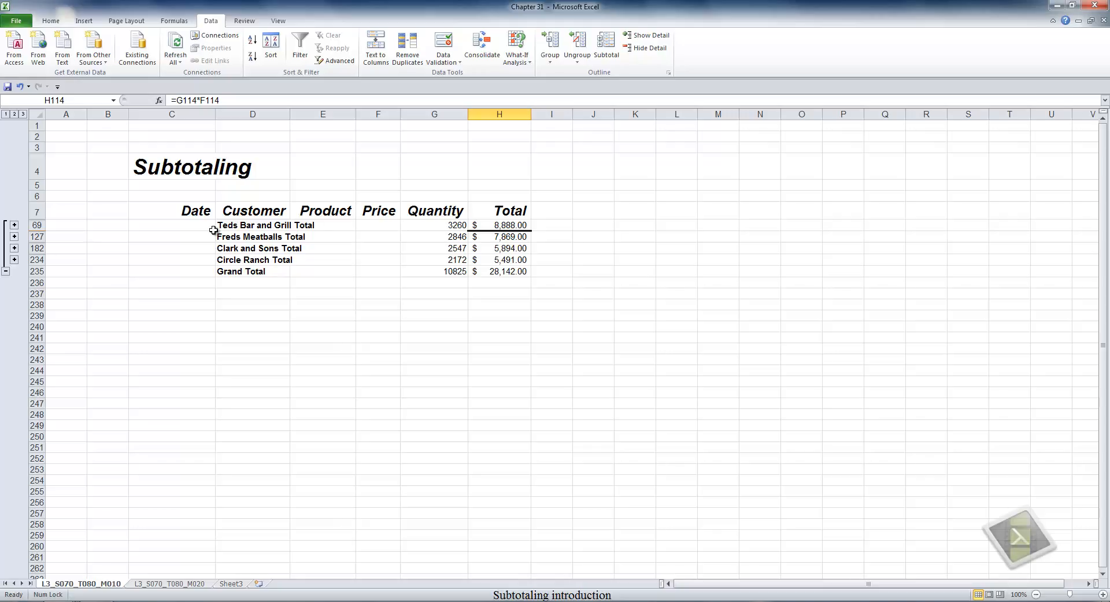
- Format only the visible cells of the customer subtotal and Grand Total rows with a light blue fill and red font
drag(195, 225, 485, 272)
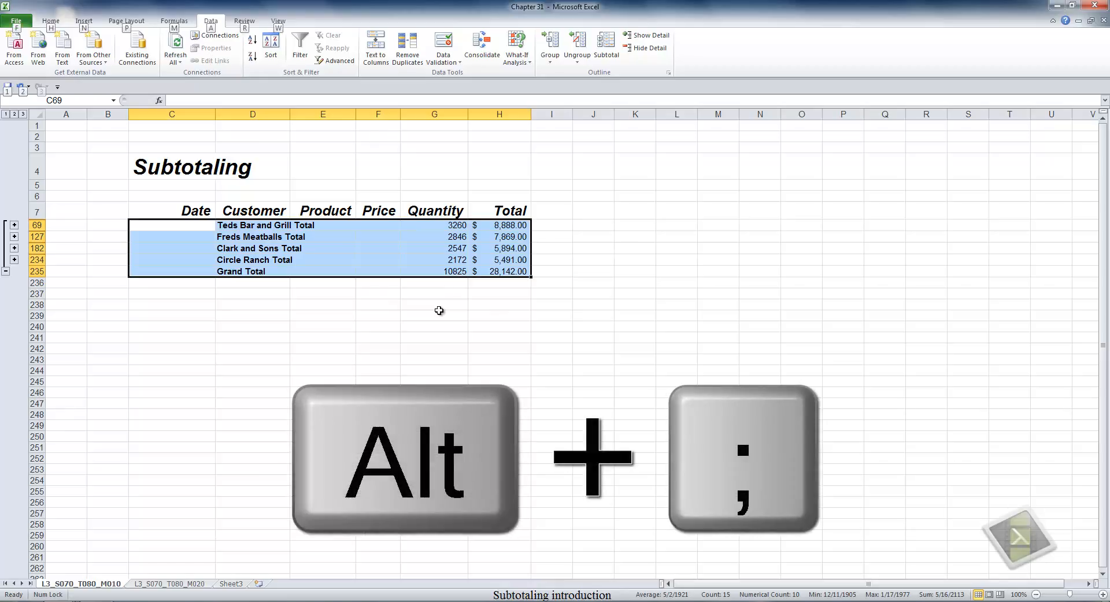
key(alt+semicolon)
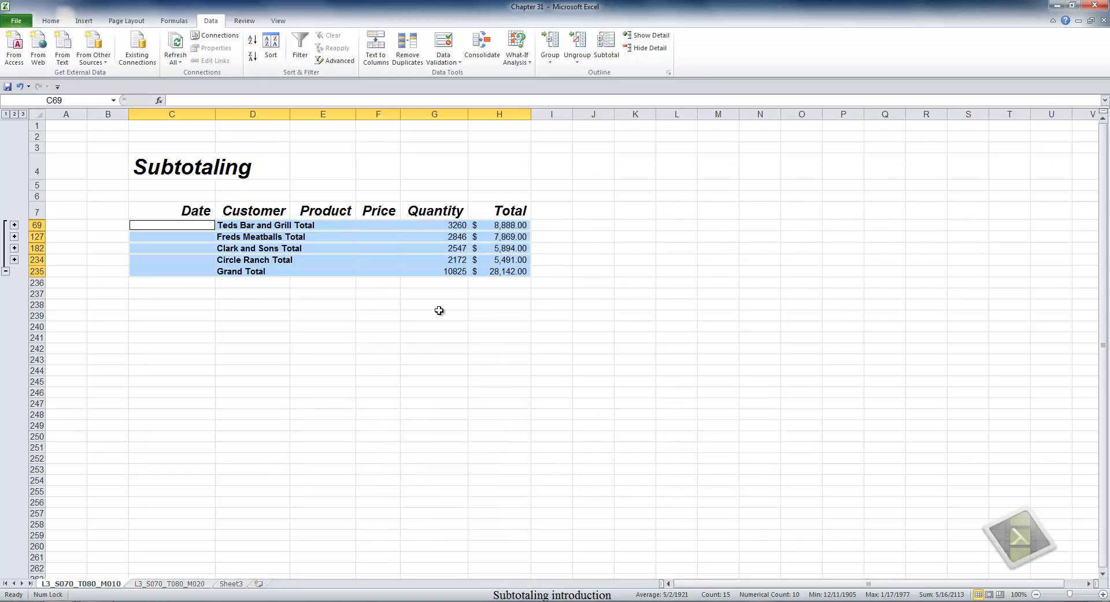
click(57, 18)
click(172, 60)
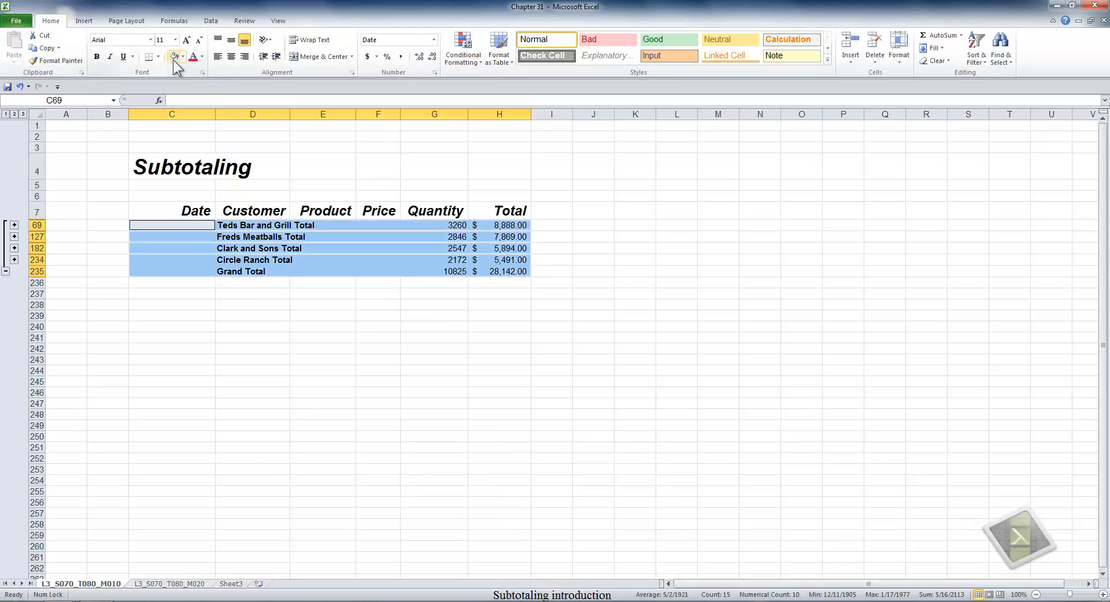
click(193, 58)
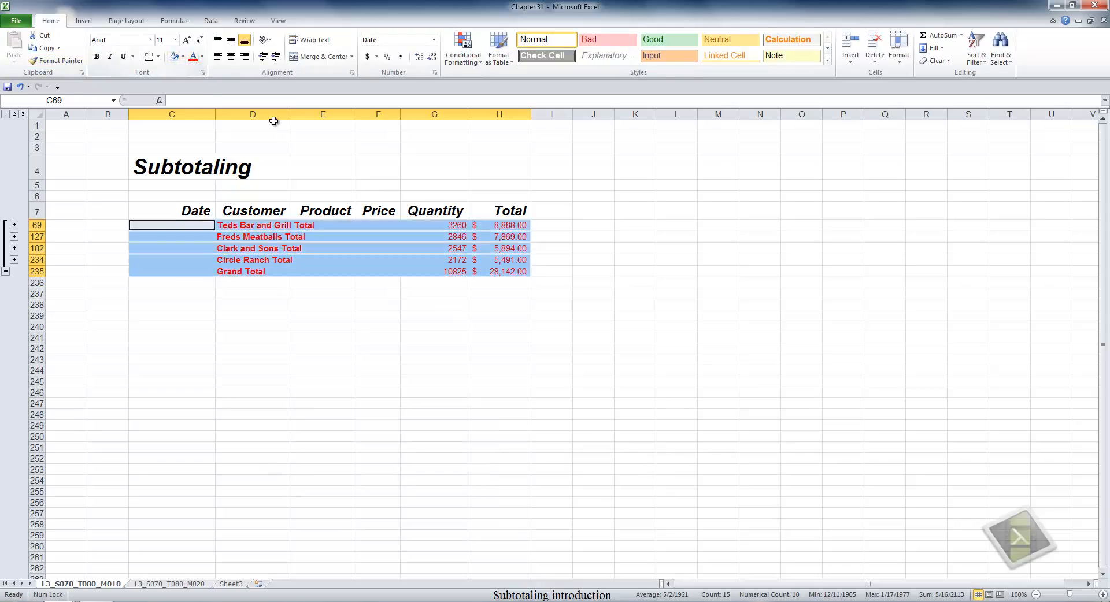
click(274, 134)
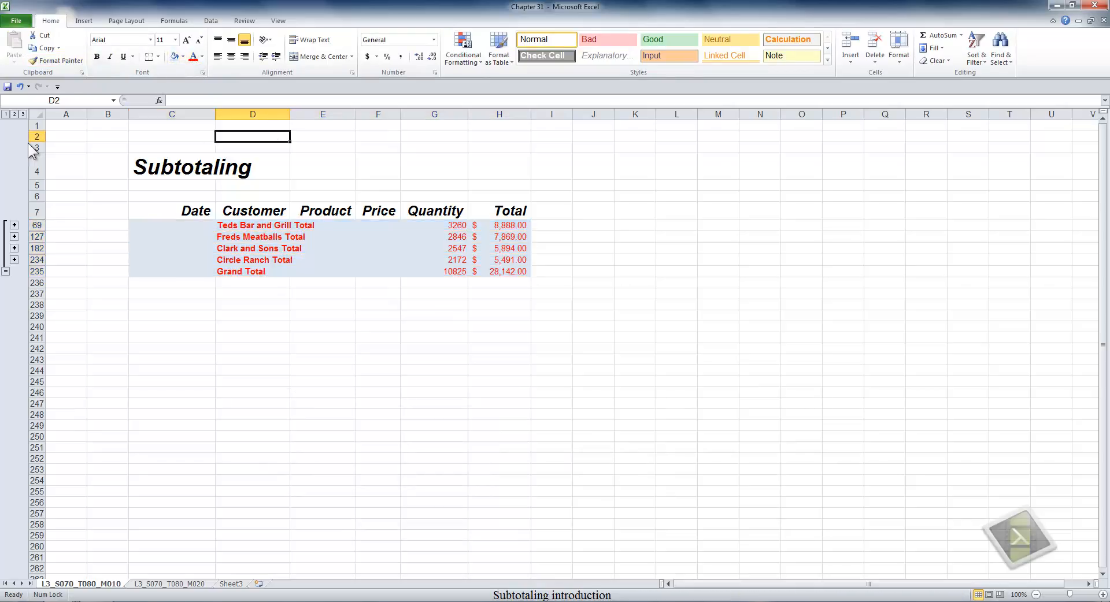
- Examine the row formatting throughout the fully expanded list, and collapse it back to the subtotal rows
click(23, 113)
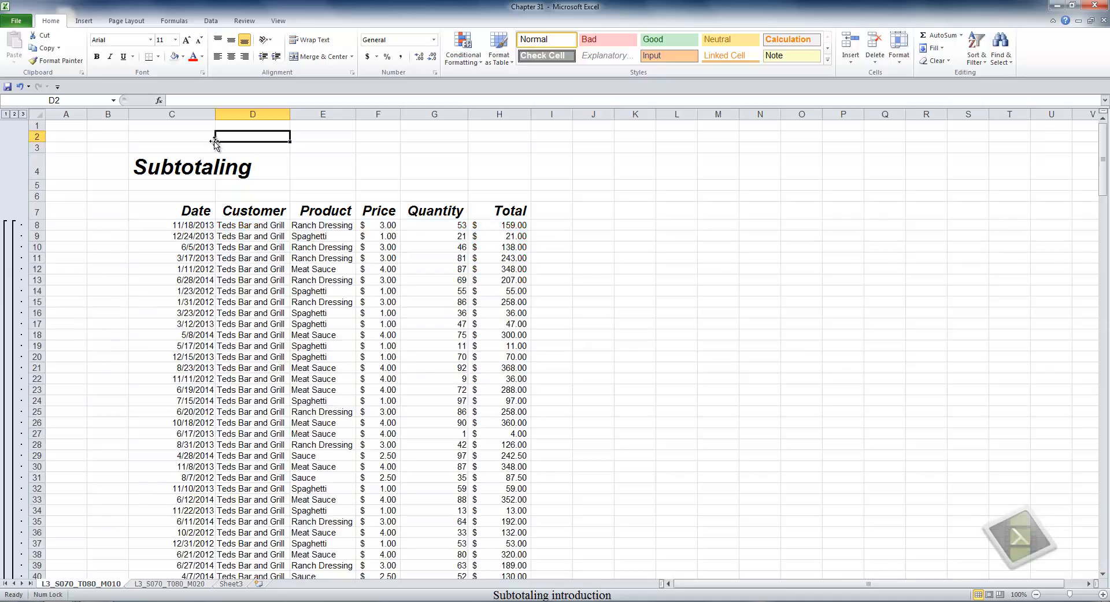
key(Page_Down)
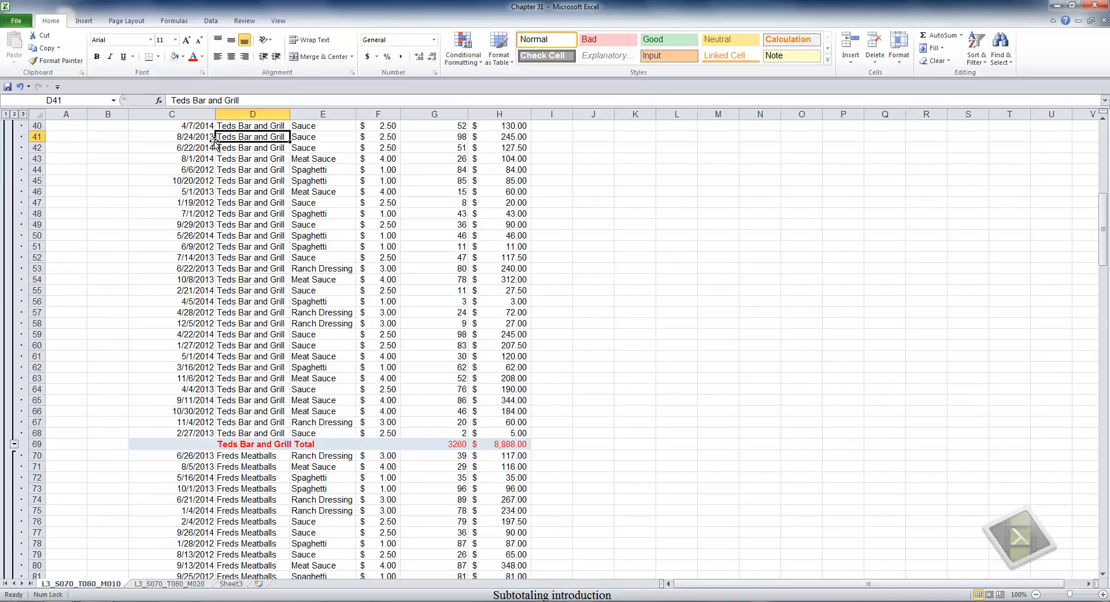
key(Page_Down)
key(Page_Down)
key(Page_Down)
key(Page_Down)
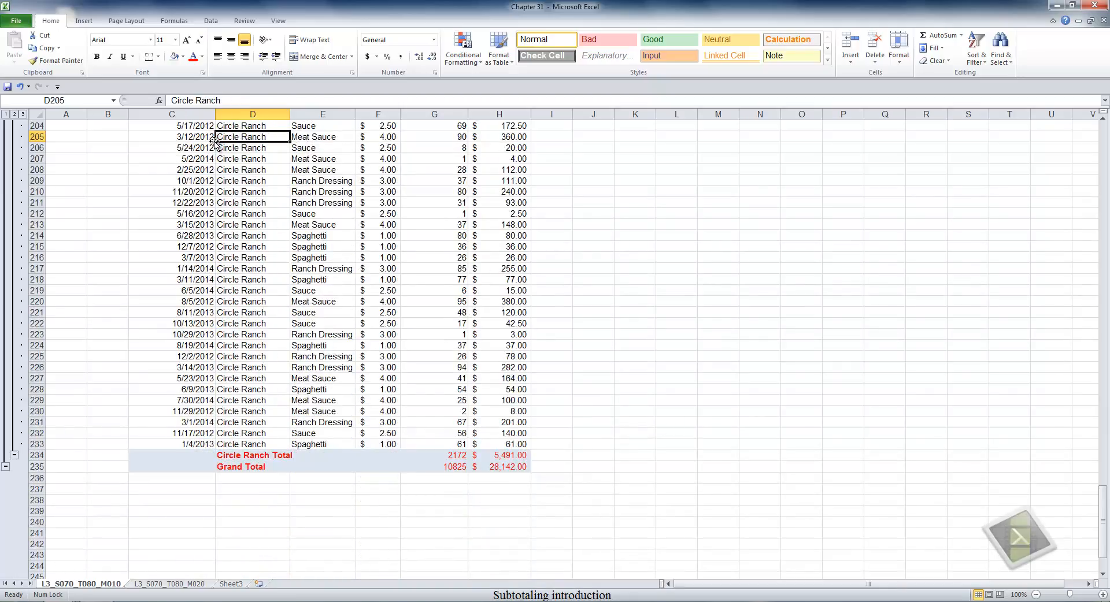
key(ctrl+Home)
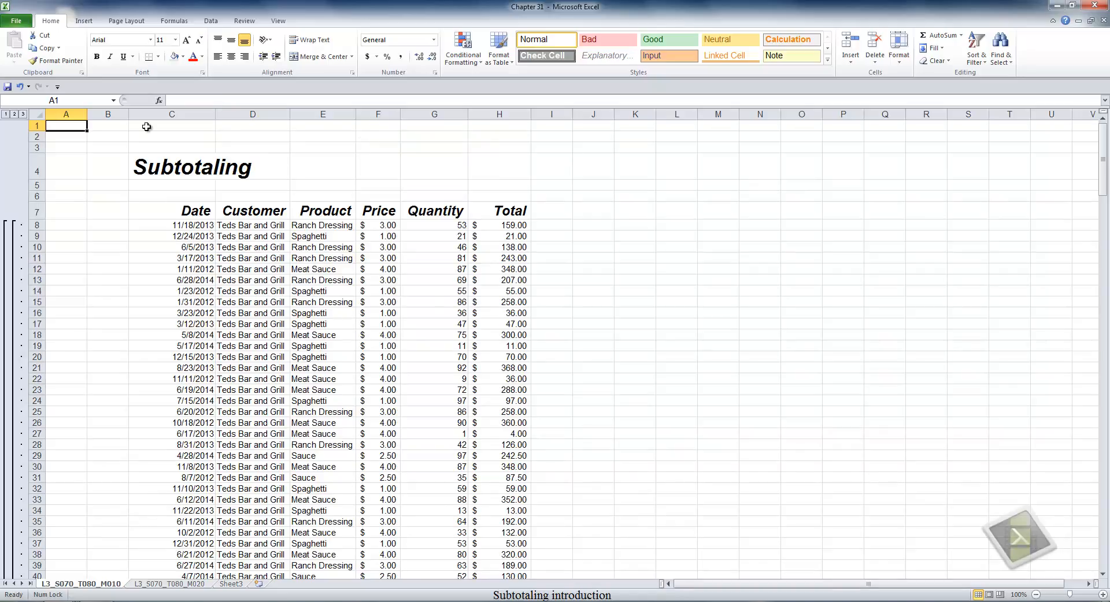
click(14, 114)
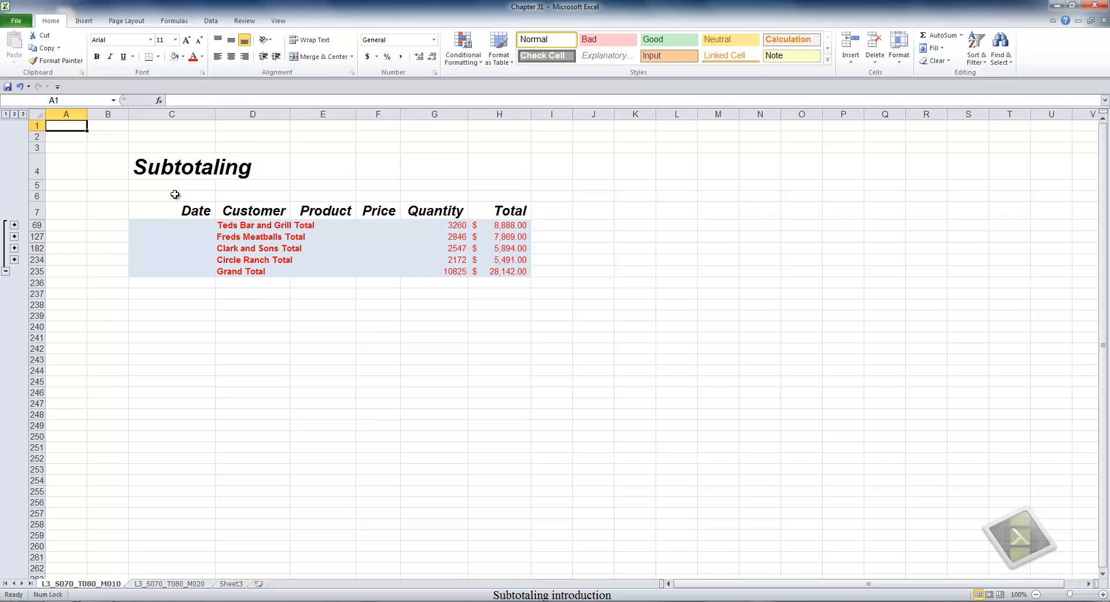
- Try to copy the collapsed list from the headings through Grand Total to cell C240, and undo the paste
drag(199, 211, 514, 272)
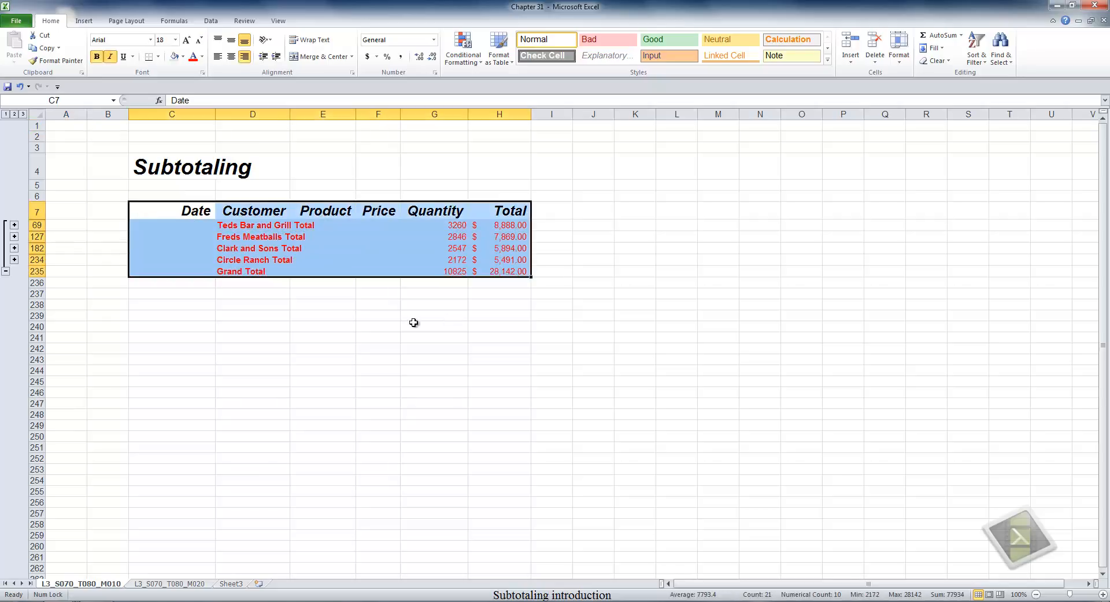
key(ctrl+c)
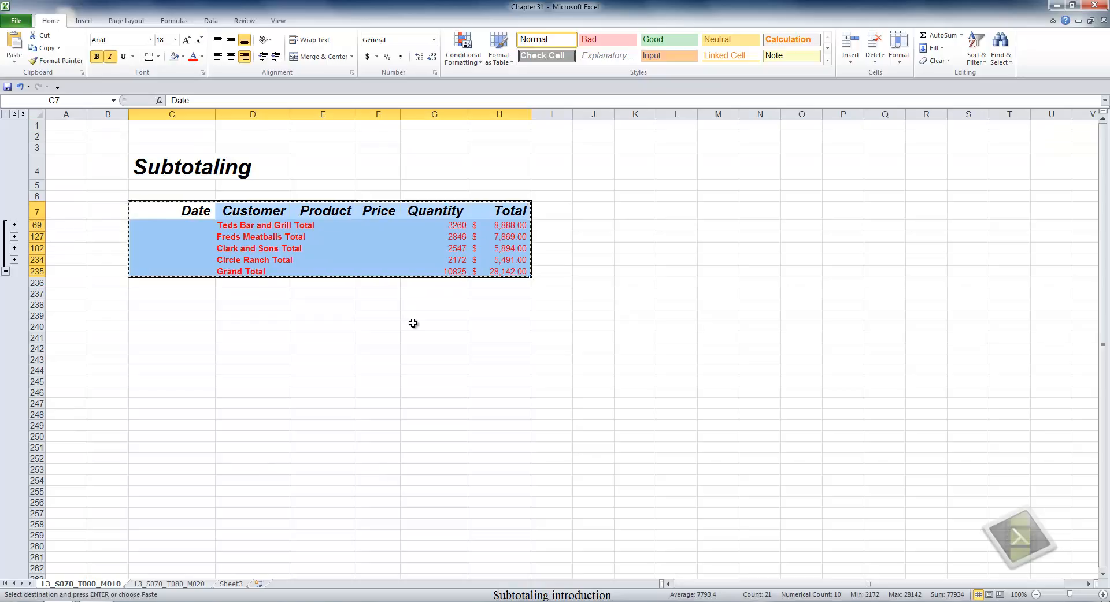
click(181, 327)
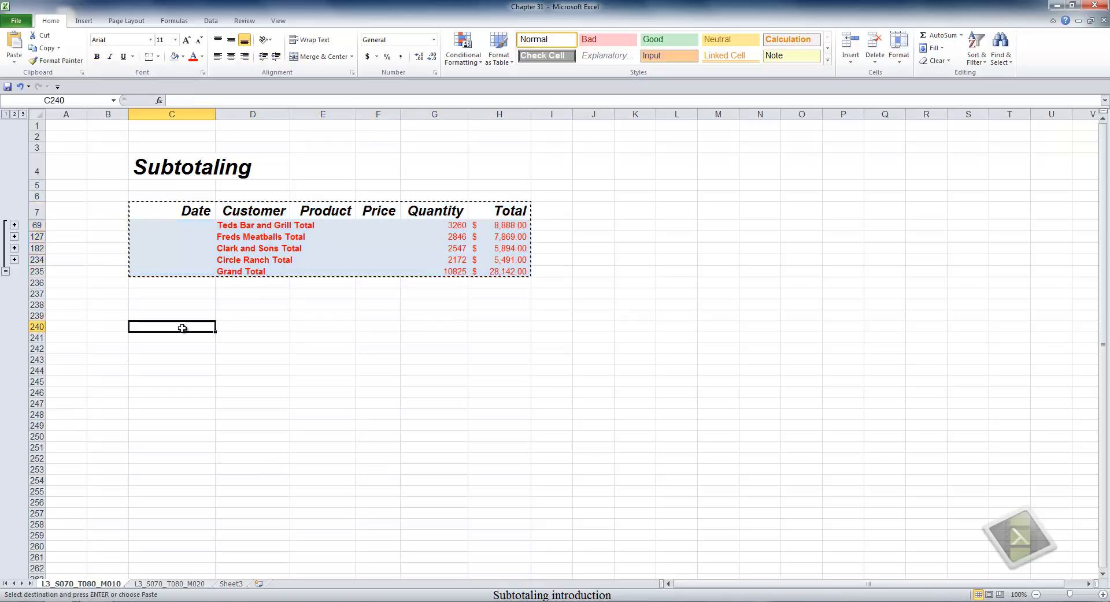
key(ctrl+v)
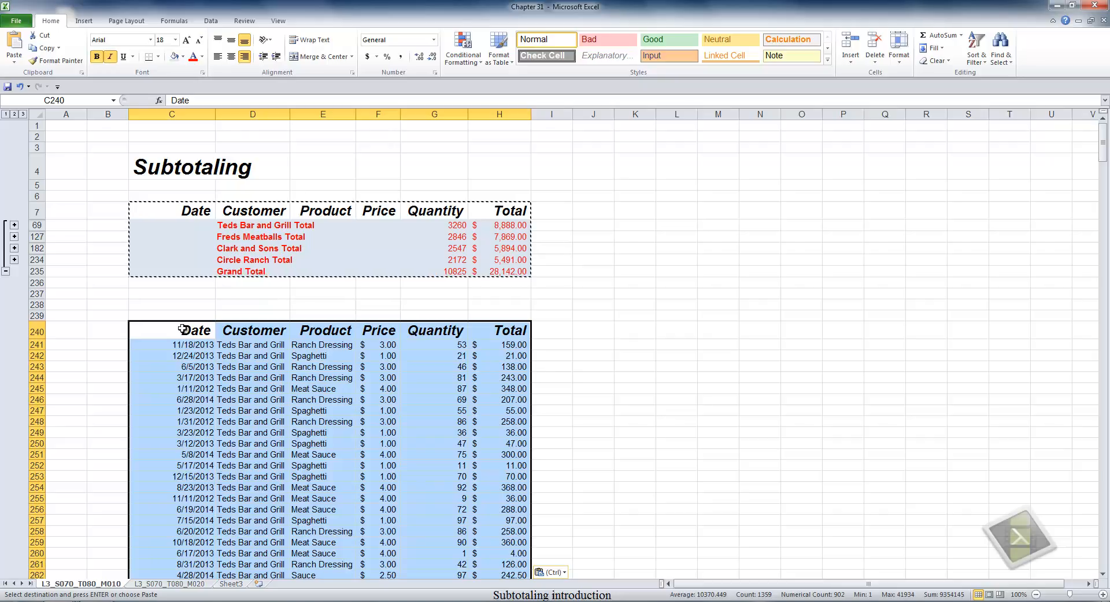
key(ctrl+z)
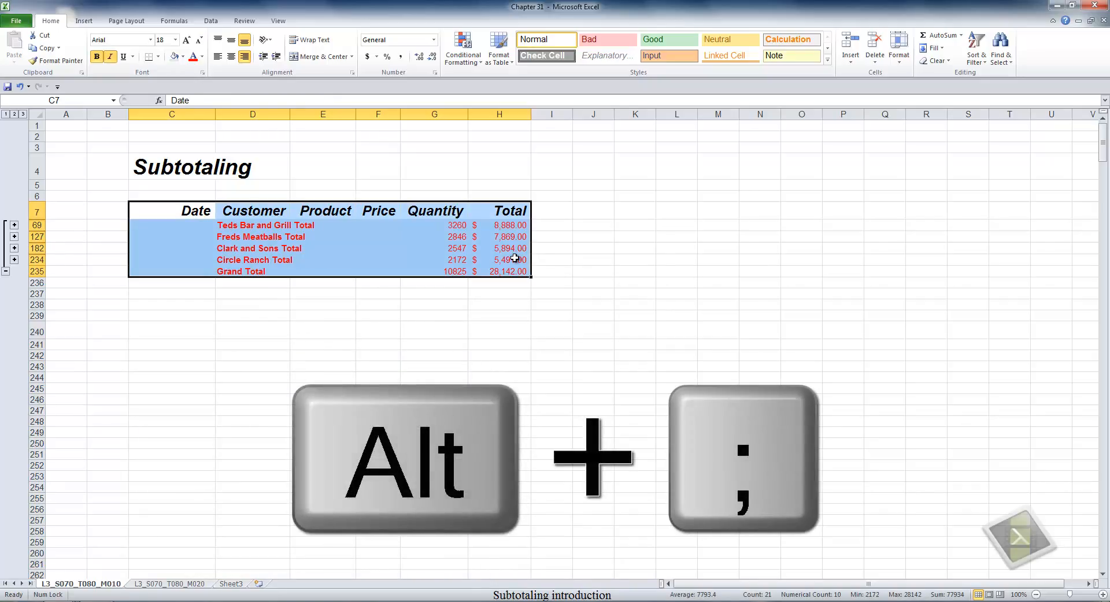
- Copy only the visible cells of the selected headings and subtotal rows, and paste them at cell C240
key(alt+semicolon)
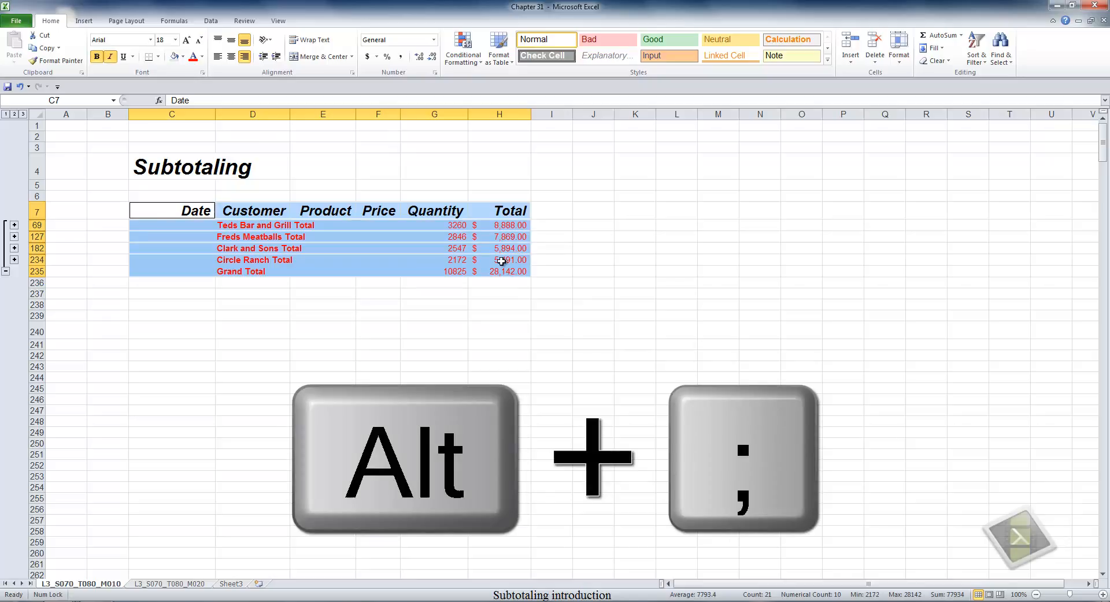
key(ctrl+c)
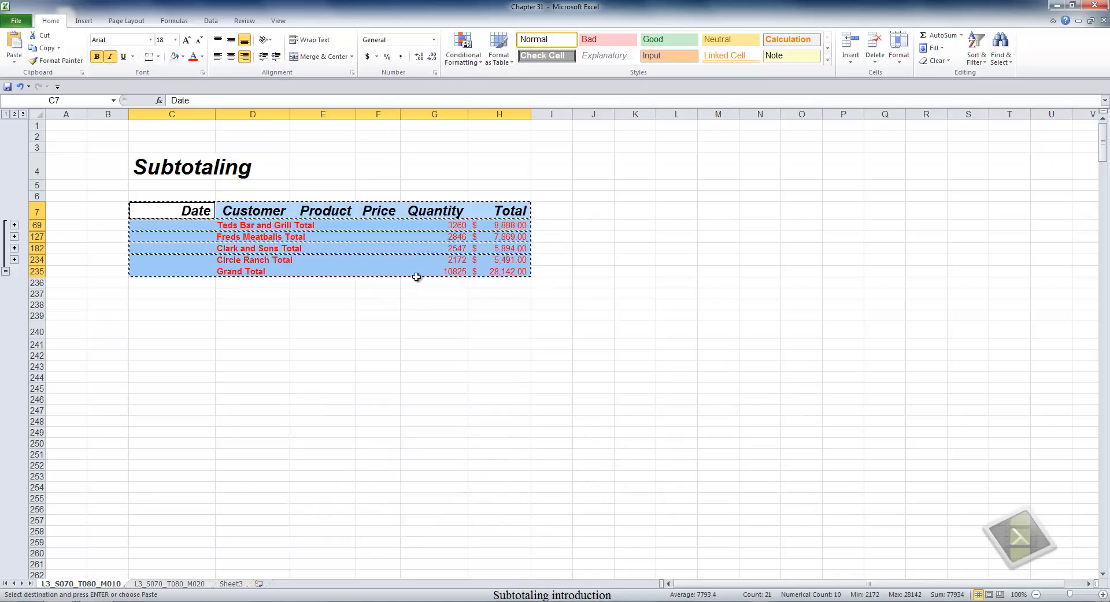
click(196, 334)
right_click(195, 331)
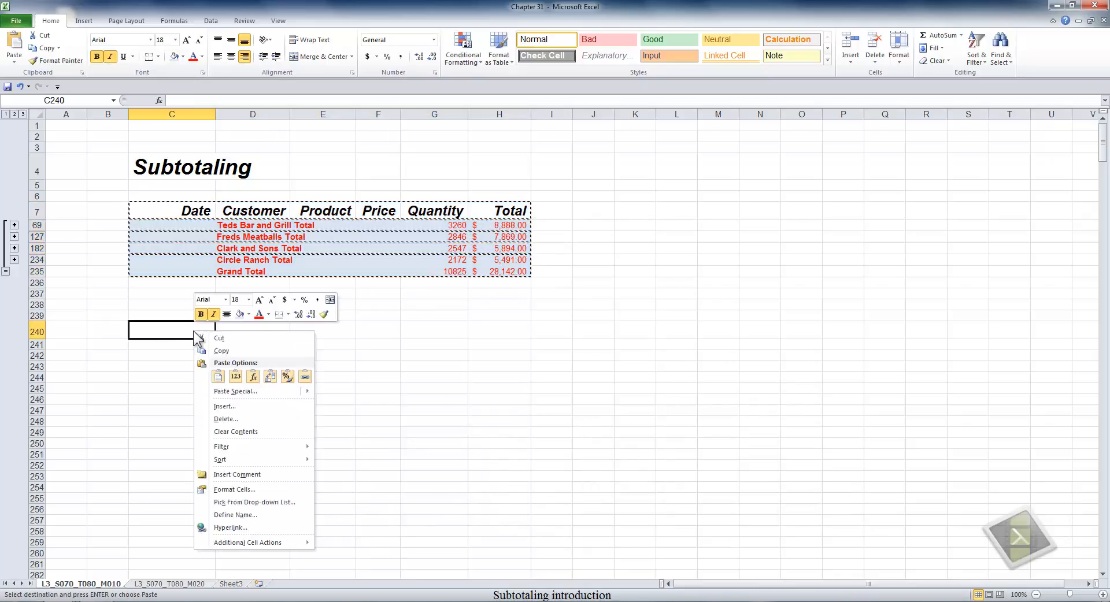
click(218, 378)
click(281, 456)
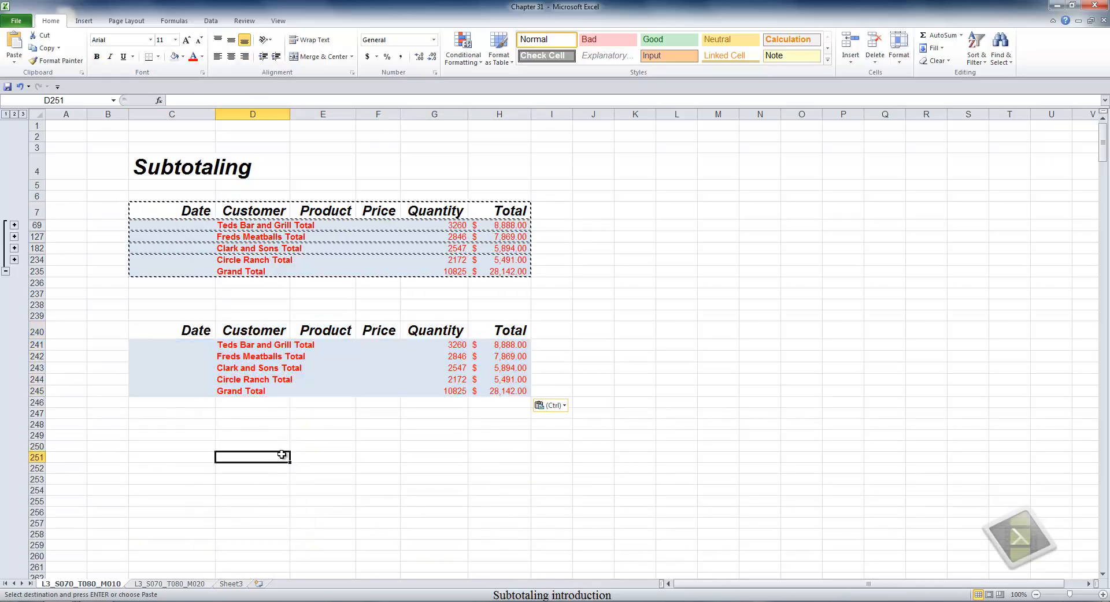